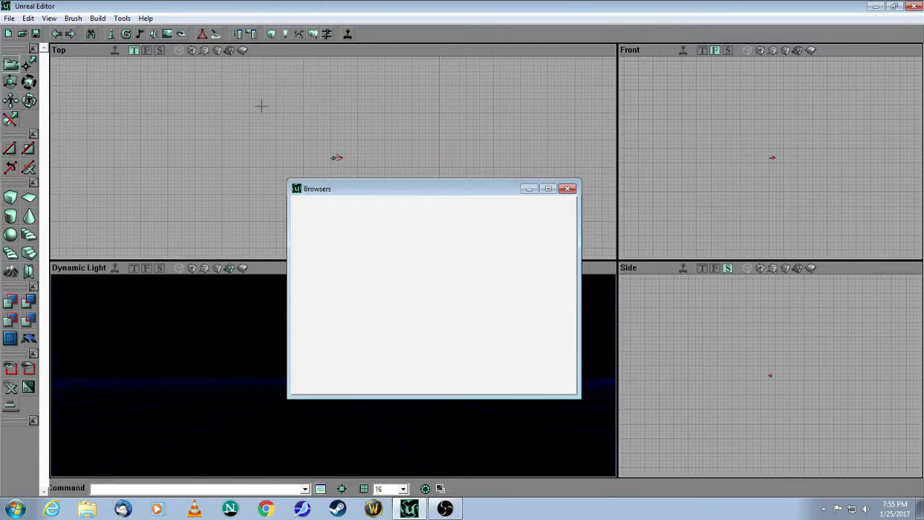
- Close the empty Browsers window and open the 2D Shape Editor maximized
left_click(567, 188)
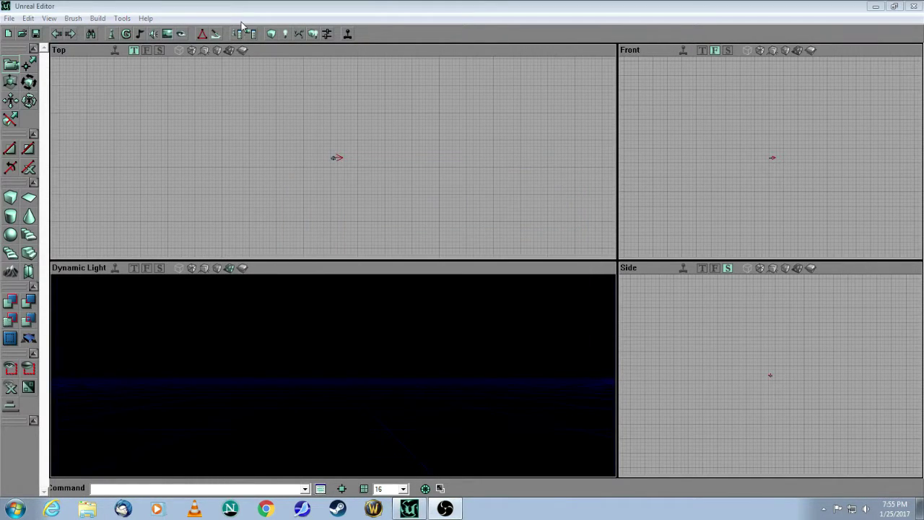
left_click(204, 36)
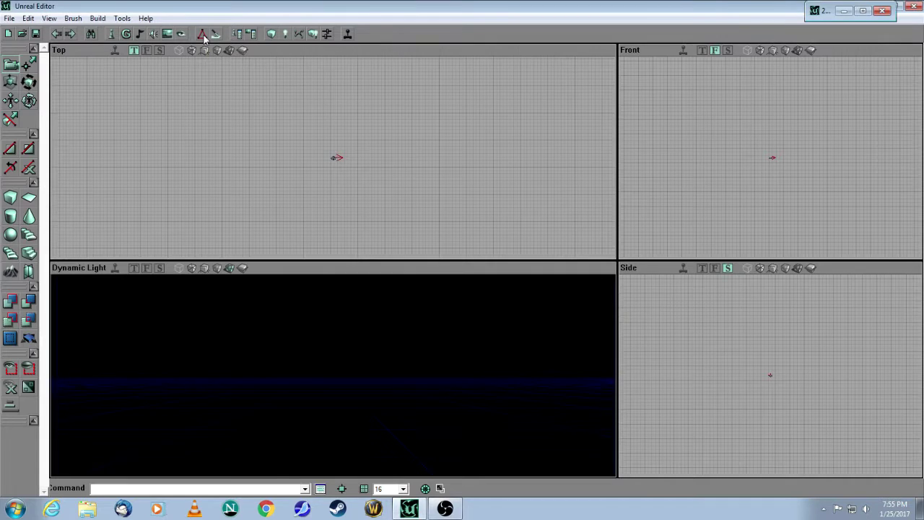
left_click(863, 11)
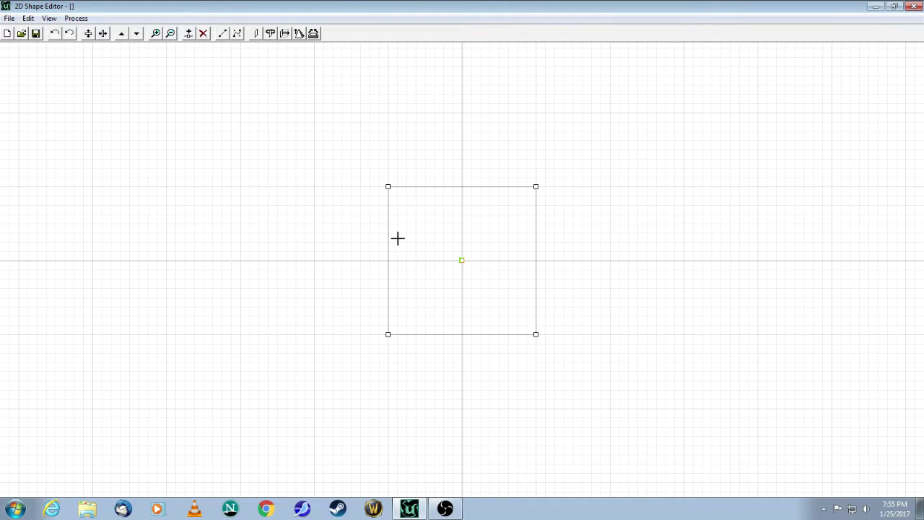
- Split the square's top edge twice, starting from its upper-left vertex
left_click(388, 186)
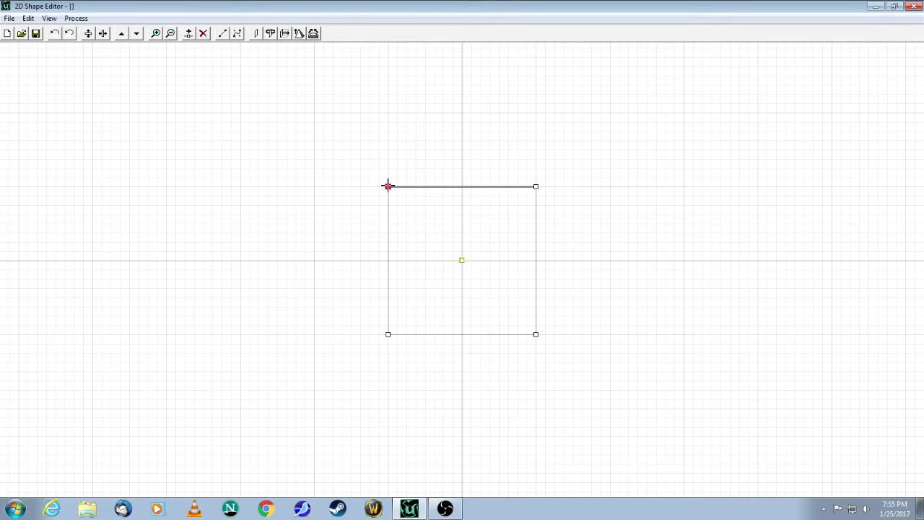
left_click(188, 33)
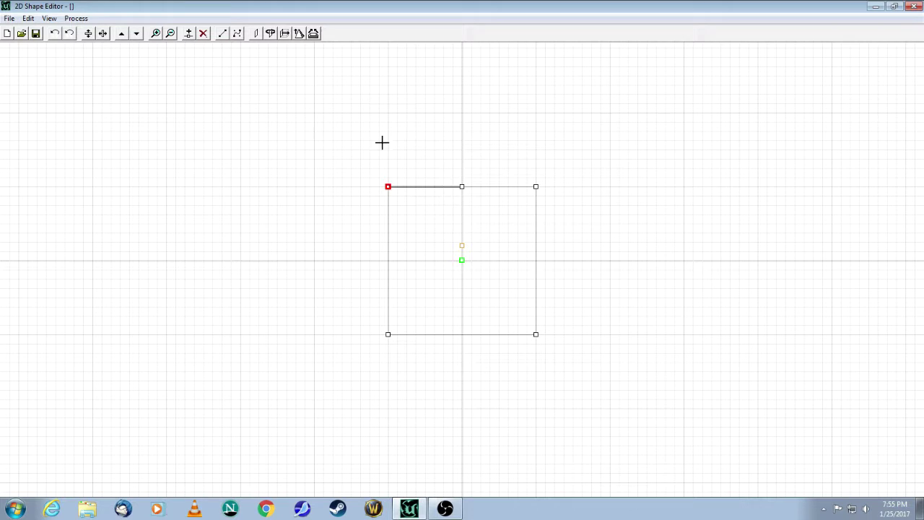
left_click(188, 34)
- Set the shape grid to 16 and lower the upper-left vertex to bevel that corner at 45 degrees
left_click(28, 18)
mouse_move(76, 166)
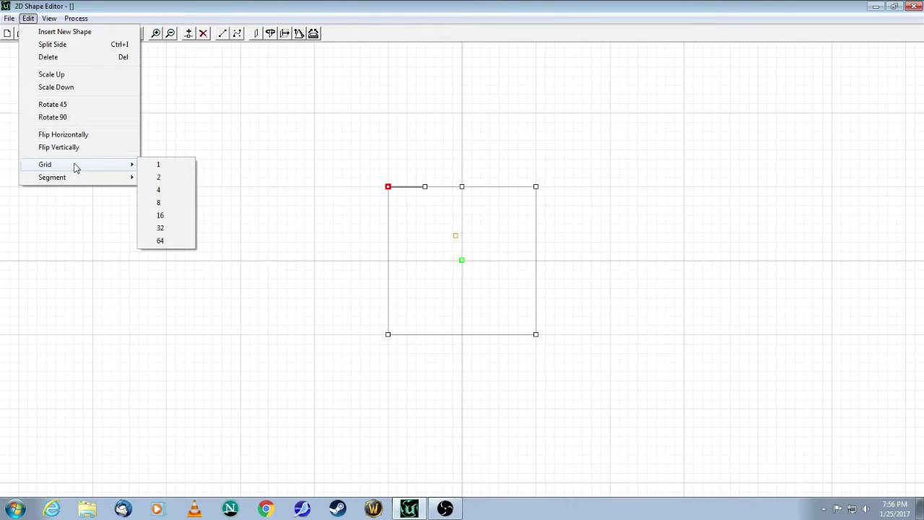
left_click(160, 217)
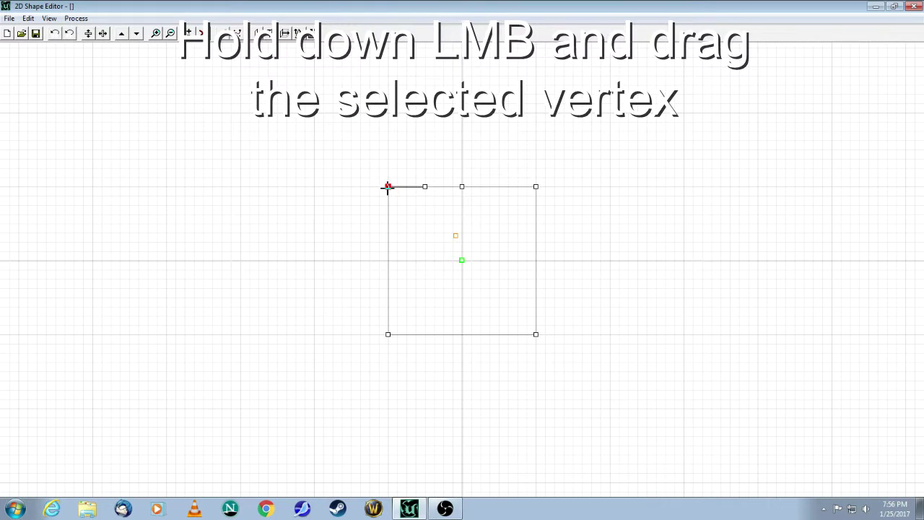
left_click_drag(387, 187, 385, 221)
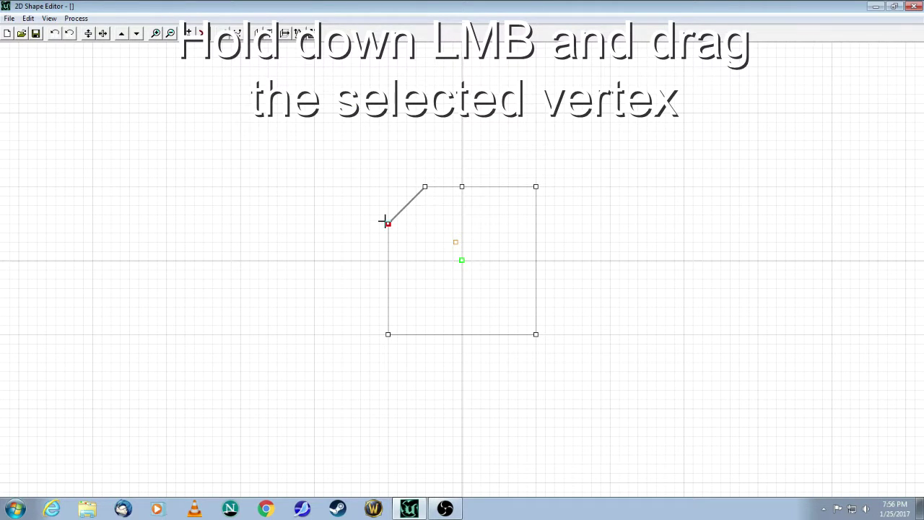
- Bevel the upper-right corner to mirror the other one by lowering its vertex and shifting the top-middle vertex to the right
left_click(535, 188)
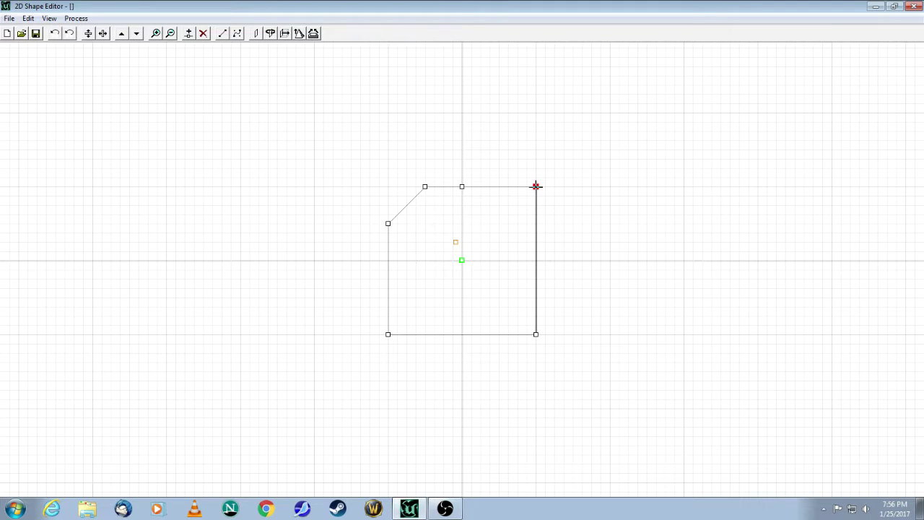
left_click_drag(536, 187, 536, 223)
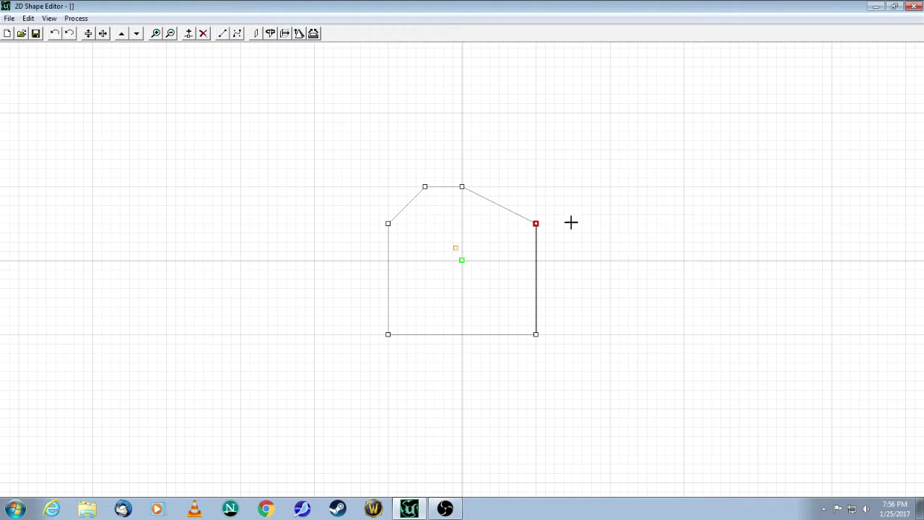
left_click(462, 187)
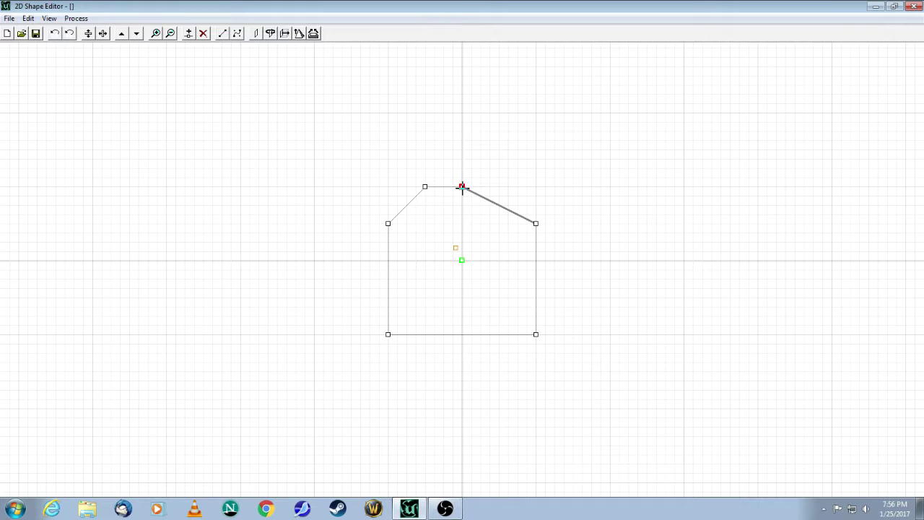
left_click_drag(463, 187, 503, 188)
left_click(589, 204)
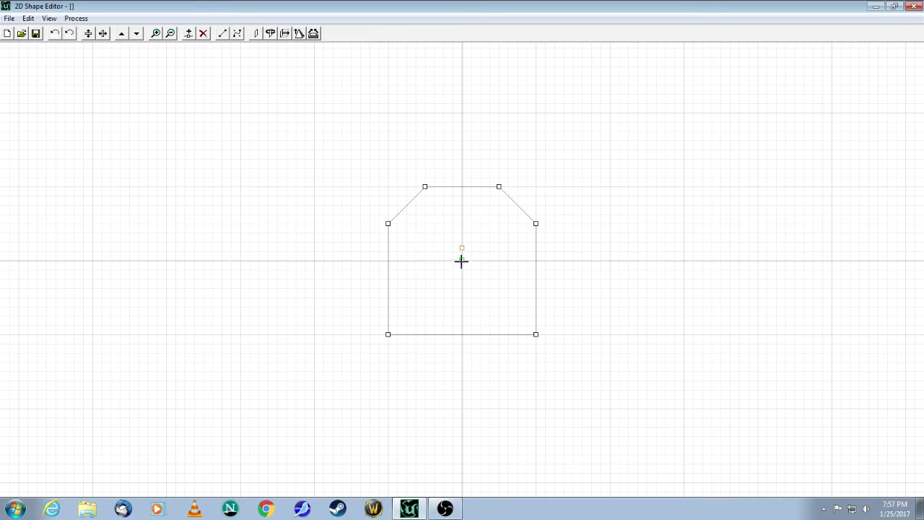
- Move the origin to the left of the shape and revolve the profile with 16 sides per 360, using 4, then minimize the shape editor
left_click_drag(461, 259, 240, 259)
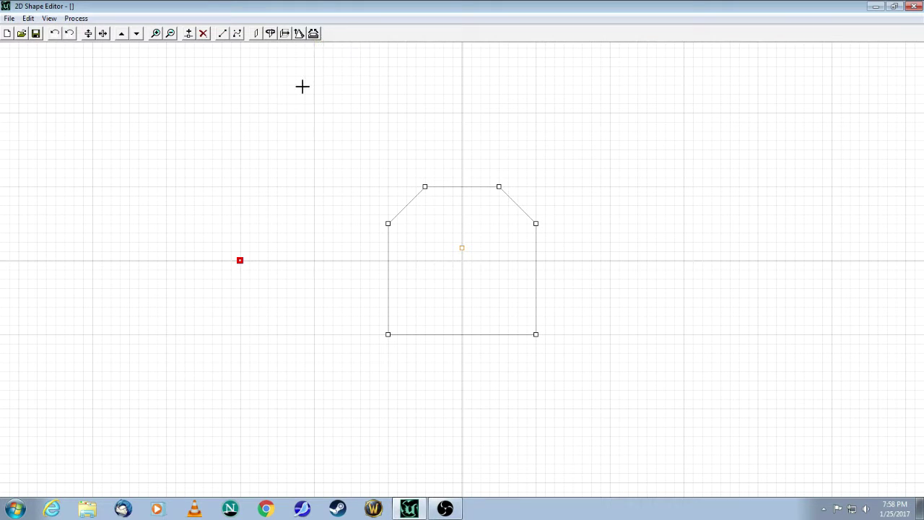
left_click(270, 33)
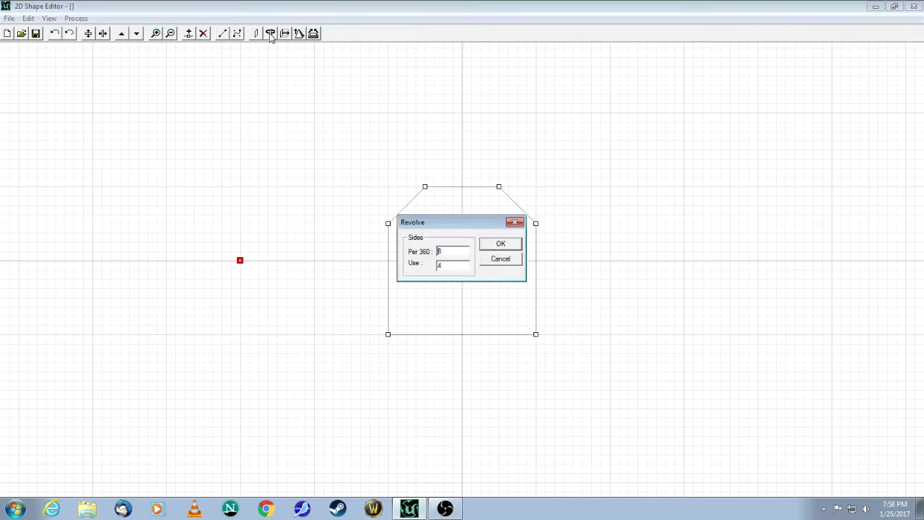
left_click_drag(455, 223, 641, 230)
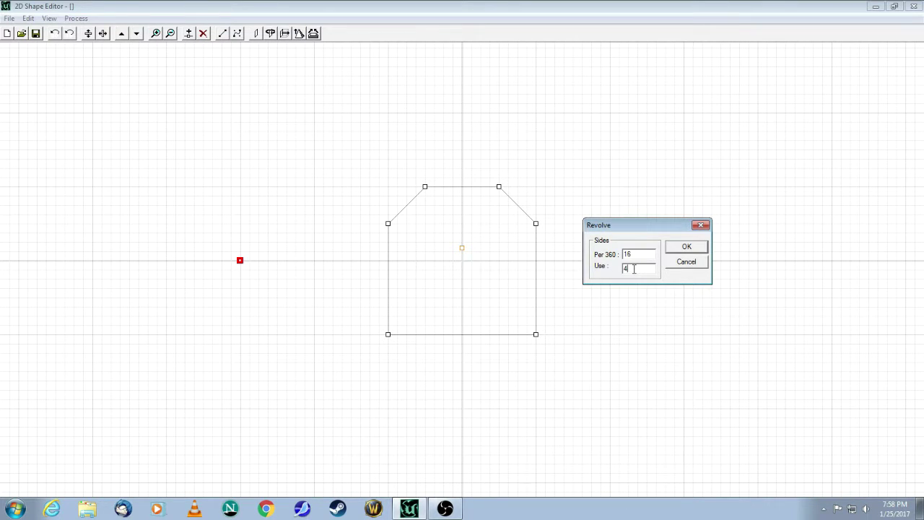
left_click(687, 248)
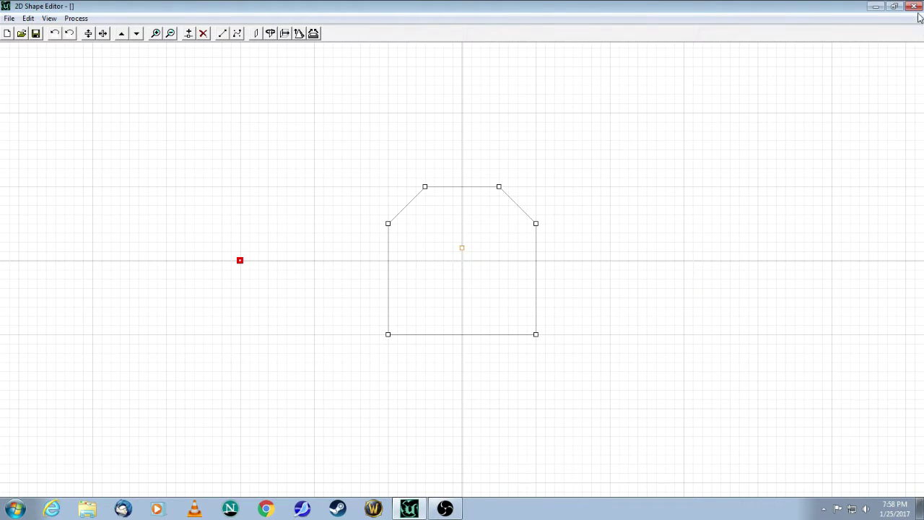
left_click(874, 7)
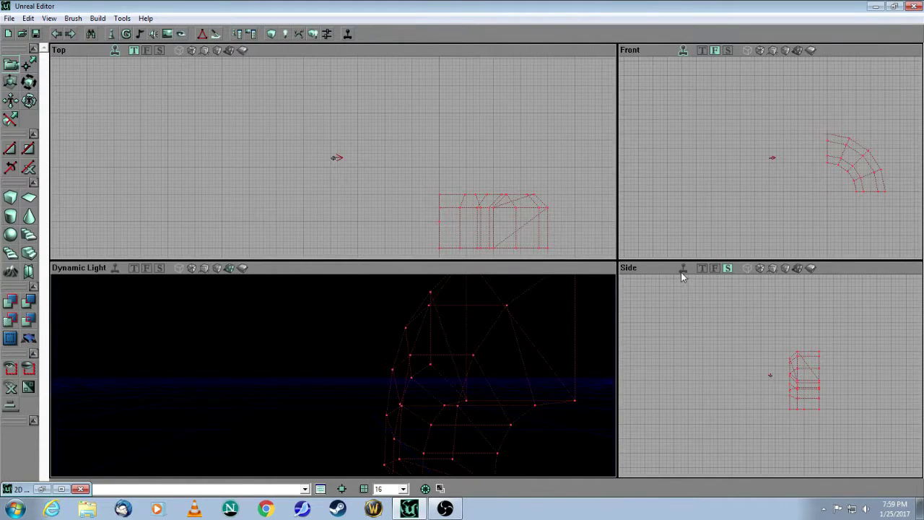
- Turn on realtime preview for the Dynamic Light view and rotate the revolved brush so its curve lies flat in the Top view
left_click(115, 270)
mouse_move(291, 343)
left_mouse_down()
mouse_move(291, 395)
mouse_move(291, 377)
left_mouse_up()
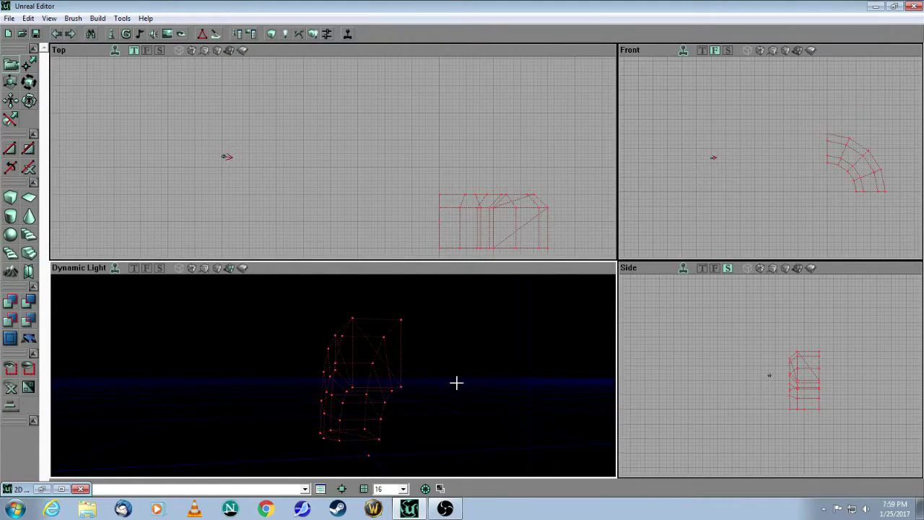
left_click(28, 84)
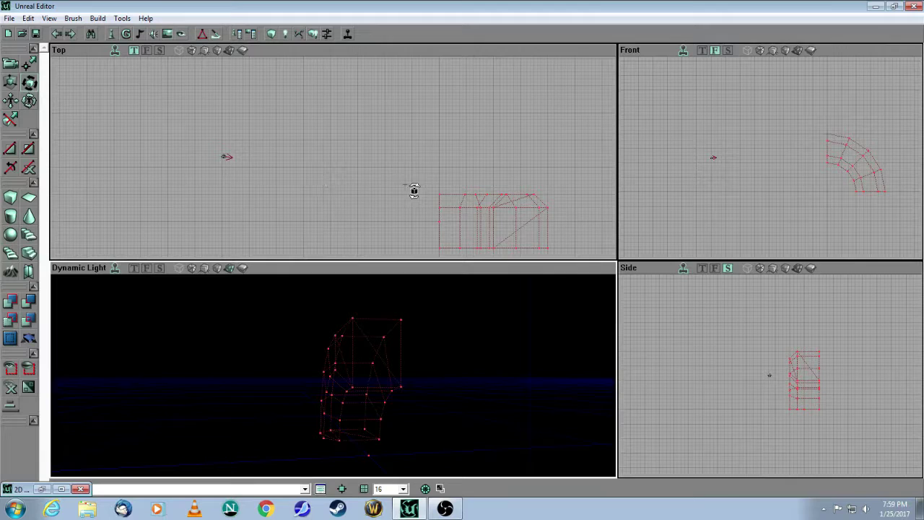
left_click_drag(474, 199, 431, 200)
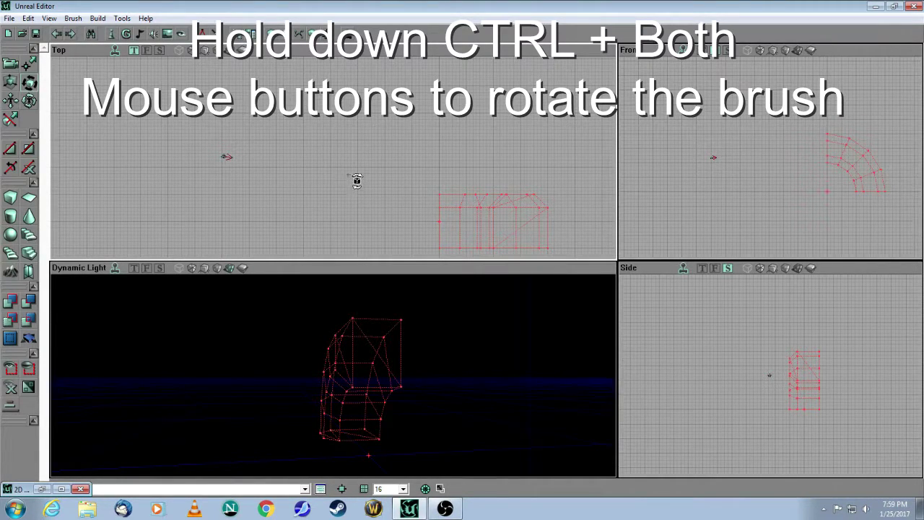
left_click_drag(359, 191, 360, 192, "ctrl")
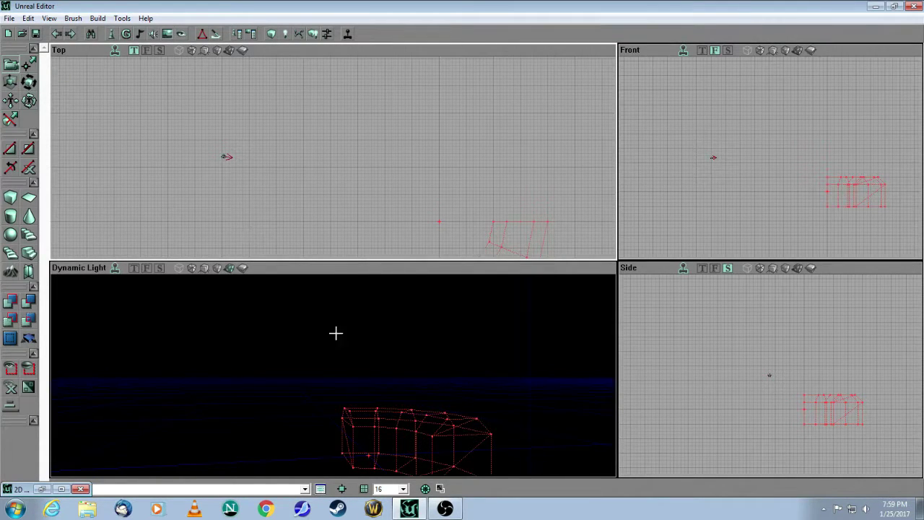
mouse_move(335, 333)
left_mouse_down()
mouse_move(346, 415)
mouse_move(368, 376)
mouse_move(350, 347)
mouse_move(382, 365)
mouse_move(383, 332)
mouse_move(350, 353)
mouse_move(328, 318)
mouse_move(377, 300)
mouse_move(357, 339)
mouse_move(337, 353)
left_mouse_up()
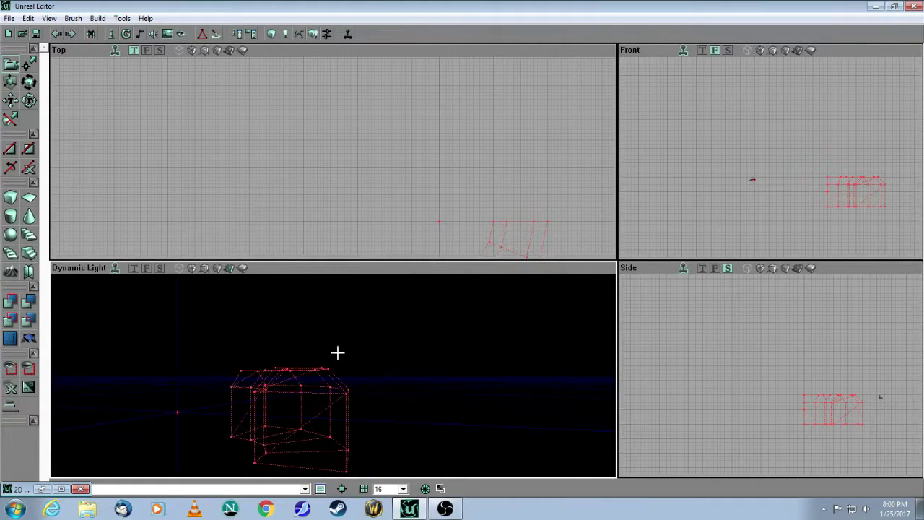
- Load the UTtech1.utx texture package into the texture browser
left_click(167, 34)
left_click(364, 95)
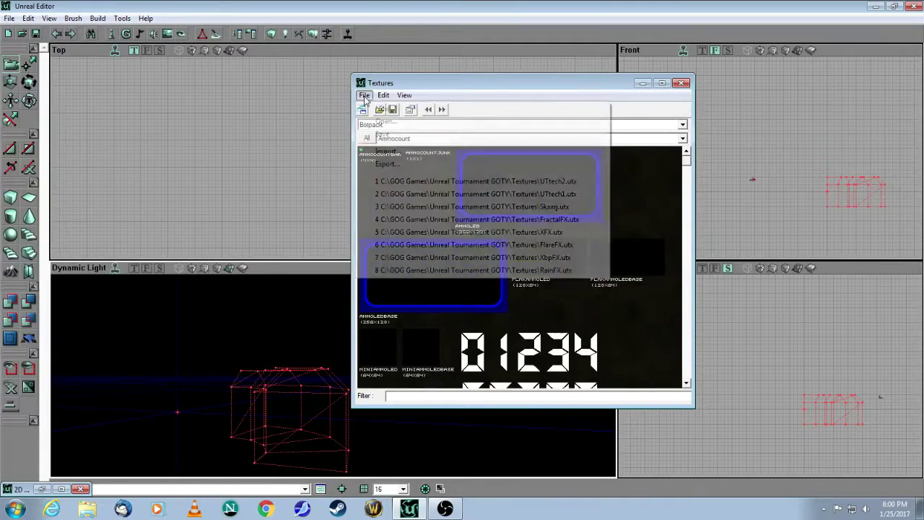
left_click(368, 122)
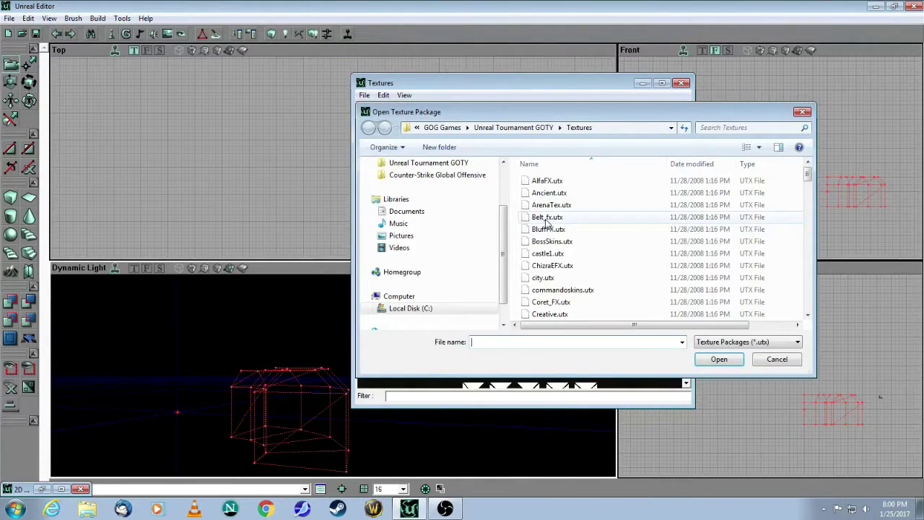
left_click(541, 218)
type("utx")
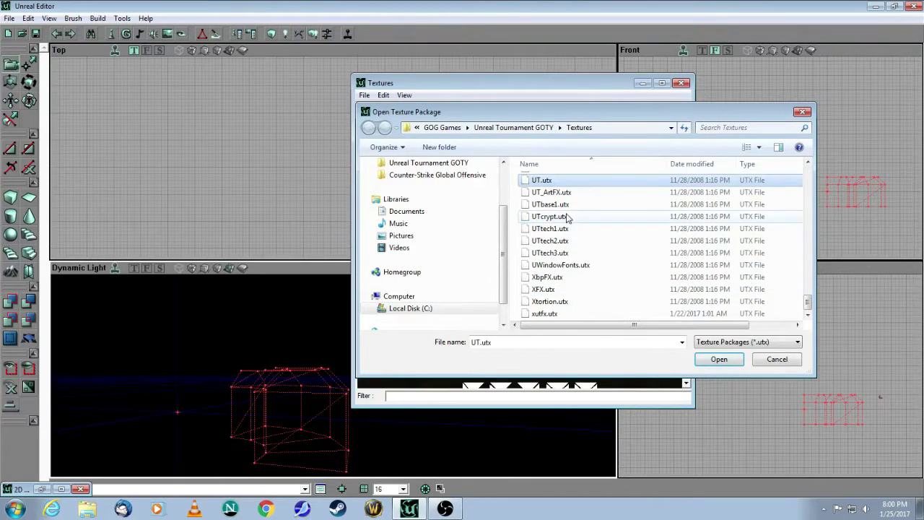
left_click(550, 229)
left_click(719, 359)
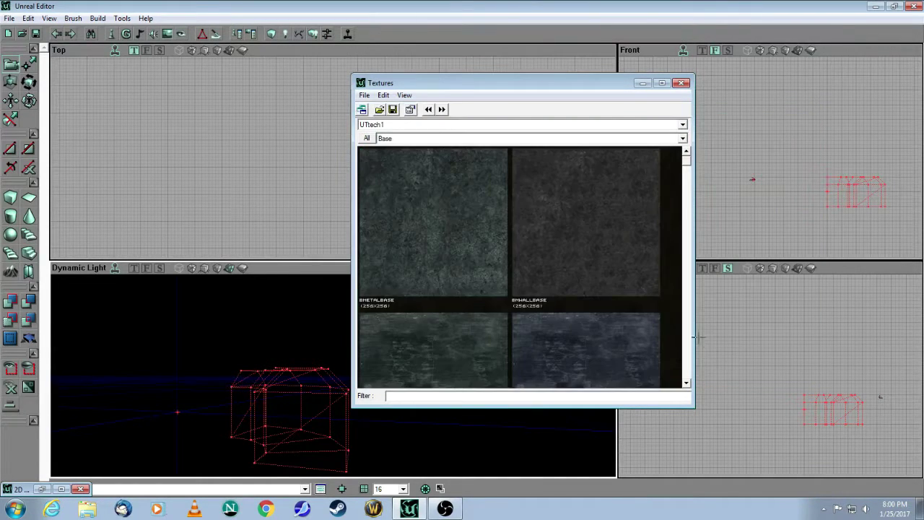
- Choose the bmwall3c_2 texture from the Wall group and minimize the texture browser
left_click(425, 139)
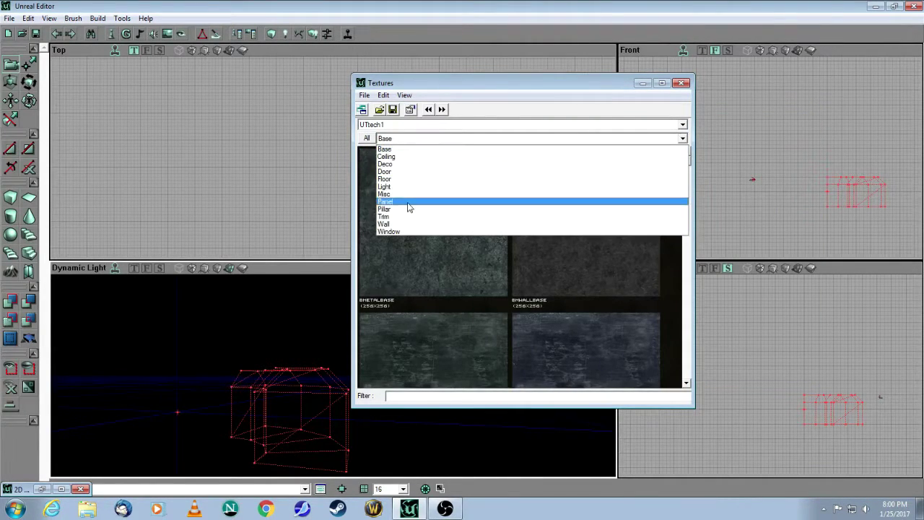
left_click(406, 226)
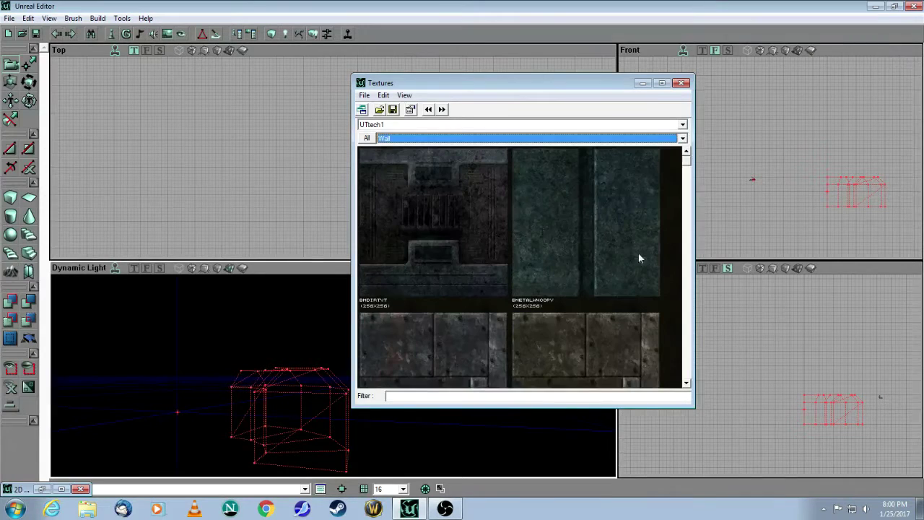
left_click(688, 371)
left_click(688, 371)
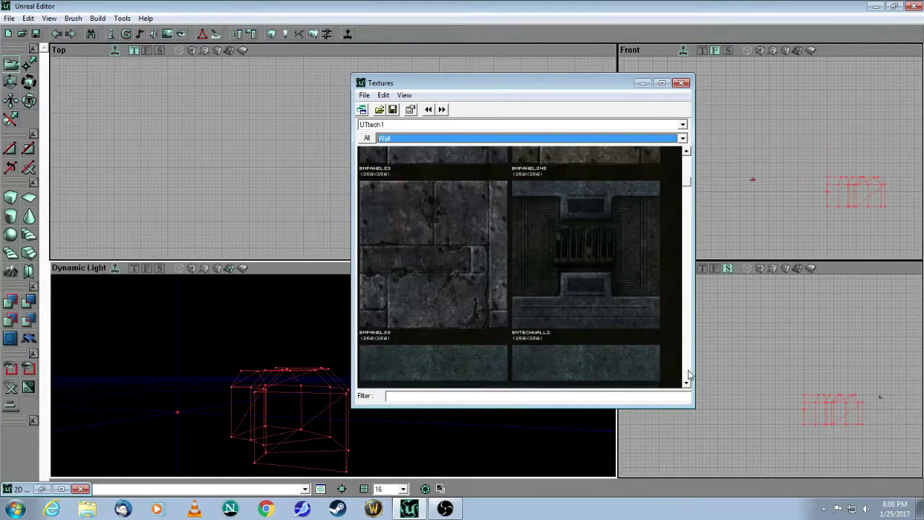
left_click(688, 372)
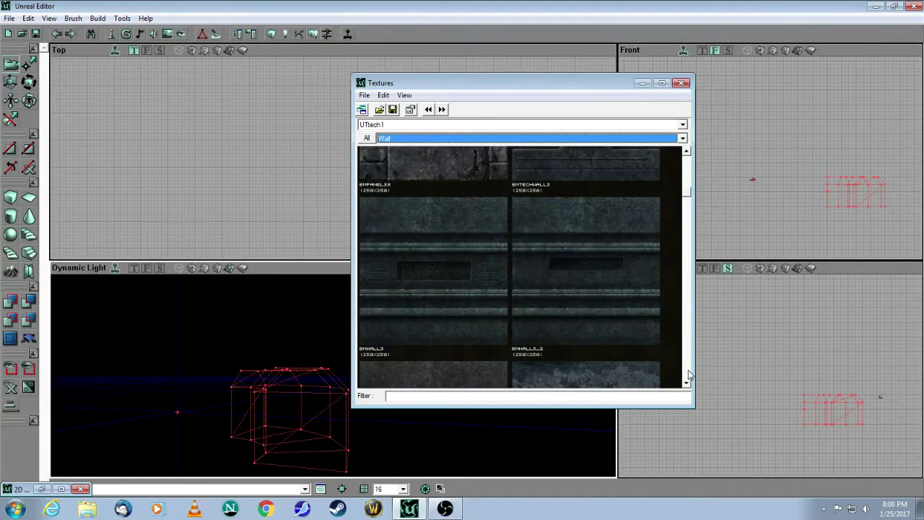
left_click(688, 371)
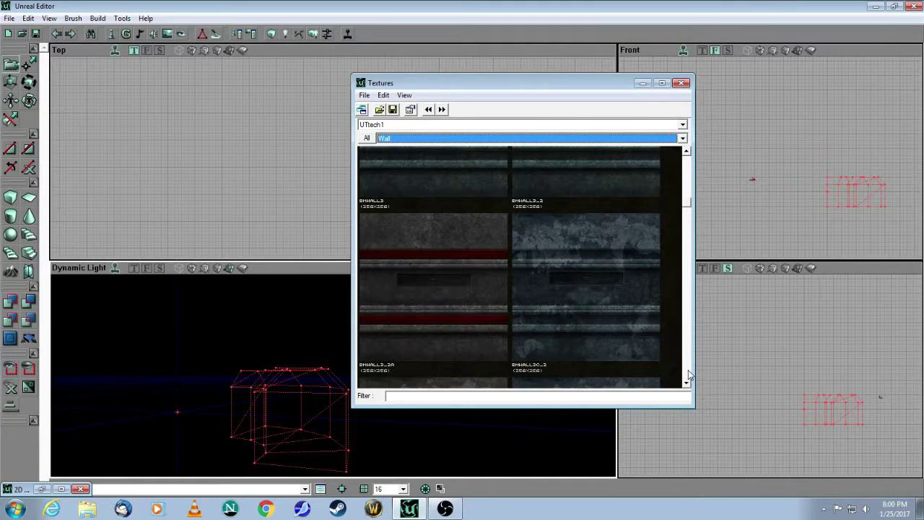
left_click(627, 312)
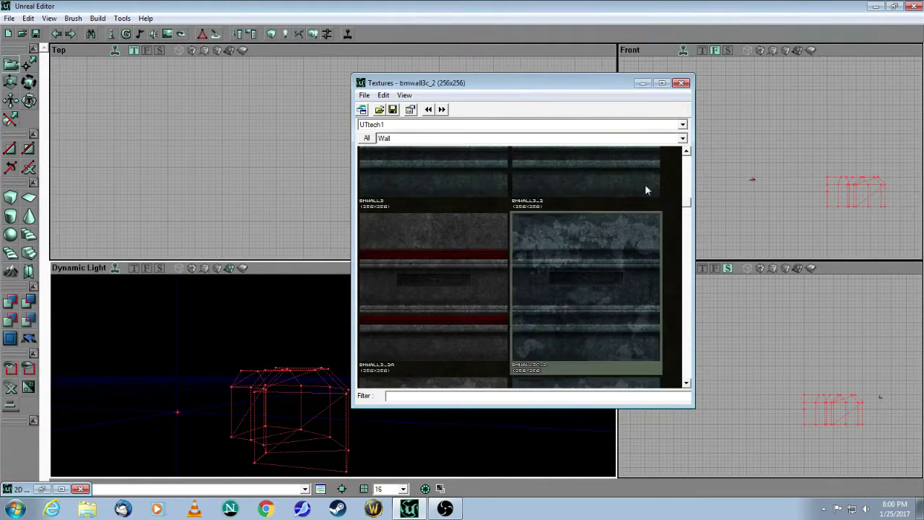
left_click(639, 86)
- Subtract the curved brush from the world and inspect the inside of the carved corridor in the 3D view
mouse_move(433, 376)
left_mouse_down()
mouse_move(426, 405)
mouse_move(433, 368)
mouse_move(434, 390)
left_mouse_up()
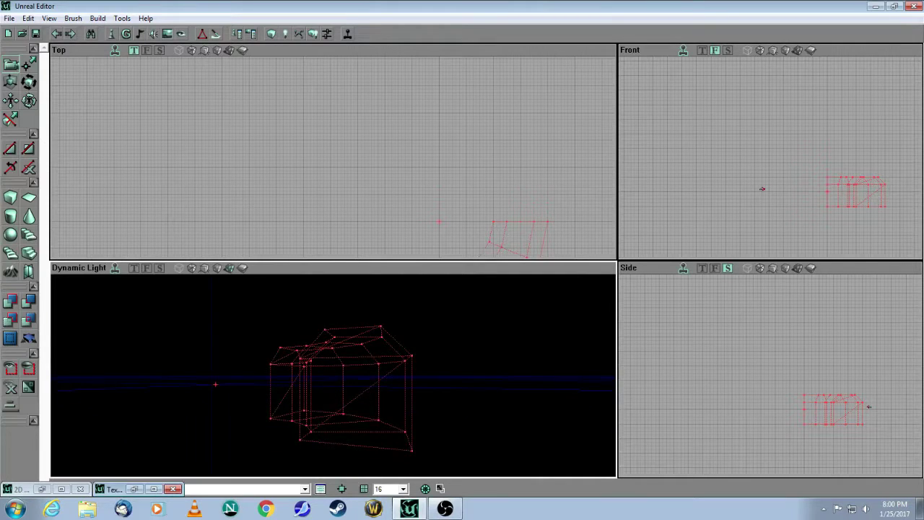
left_click_drag(212, 335, 215, 306)
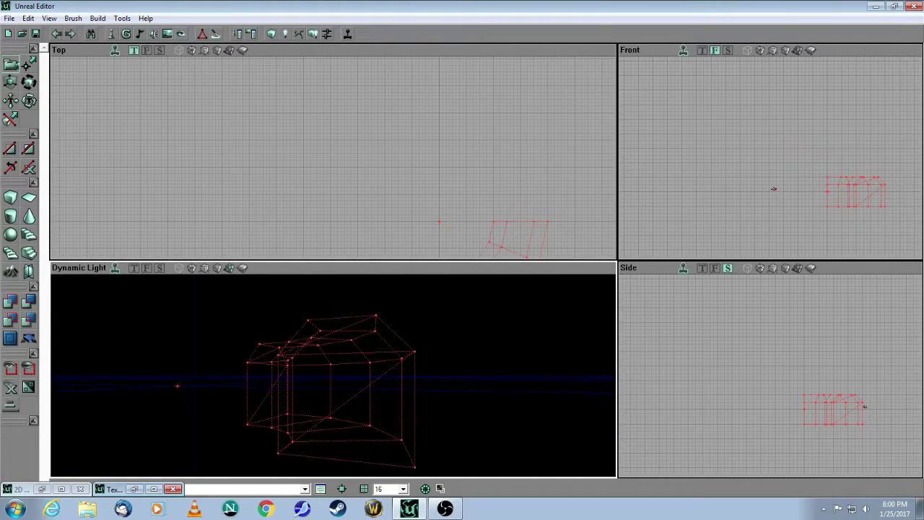
left_click(30, 307)
mouse_move(303, 412)
left_mouse_down()
mouse_move(300, 350)
mouse_move(299, 401)
mouse_move(300, 384)
left_mouse_up()
left_click_drag(113, 339, 113, 310)
left_click_drag(303, 383, 299, 362)
left_click_drag(303, 328, 303, 345)
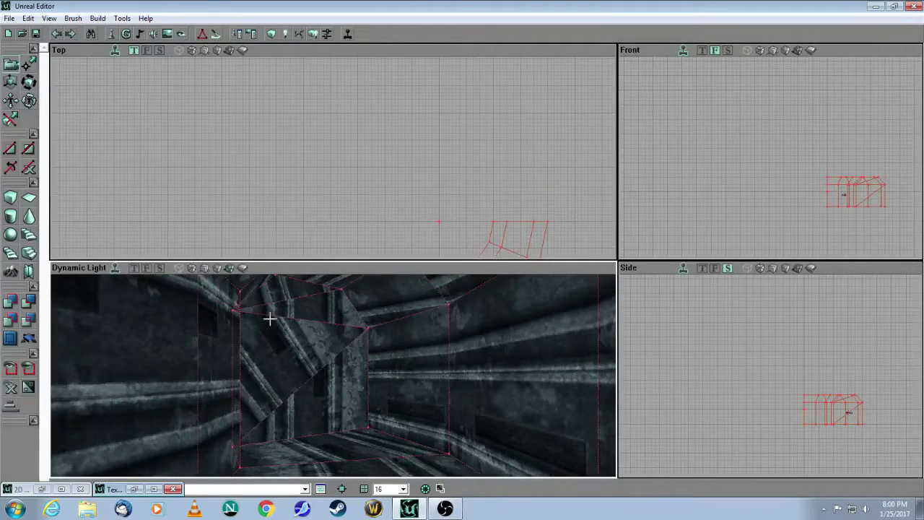
- Select a wall surface inside the carved corridor and extend the selection to all adjacent surfaces
left_click(326, 340)
left_click_drag(326, 341, 365, 393)
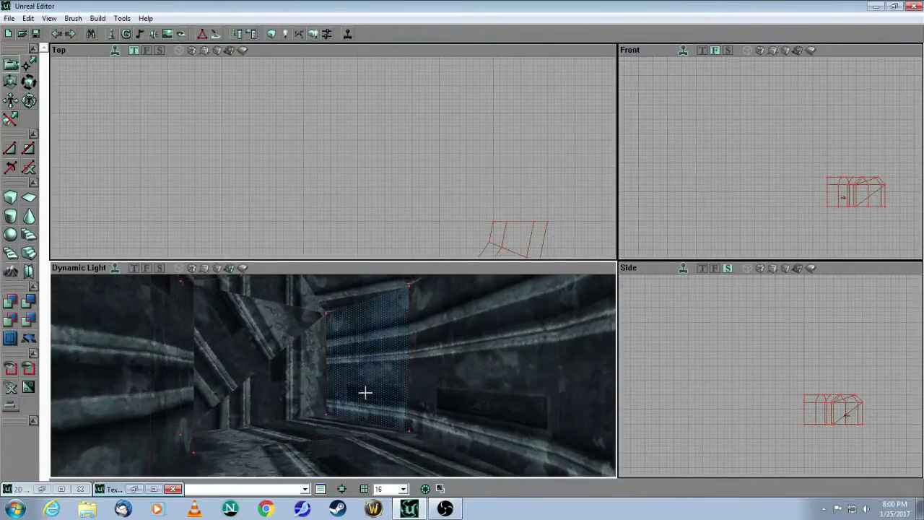
right_click(337, 458)
mouse_move(425, 410)
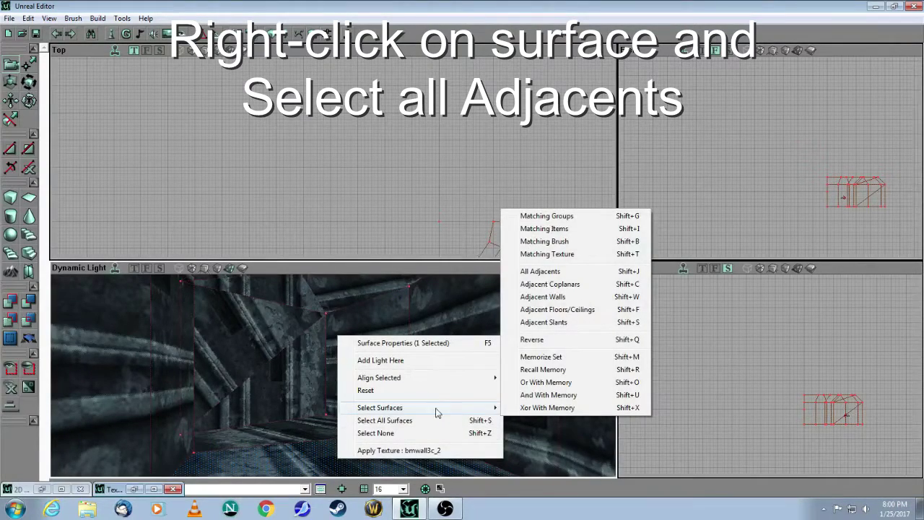
left_click(550, 272)
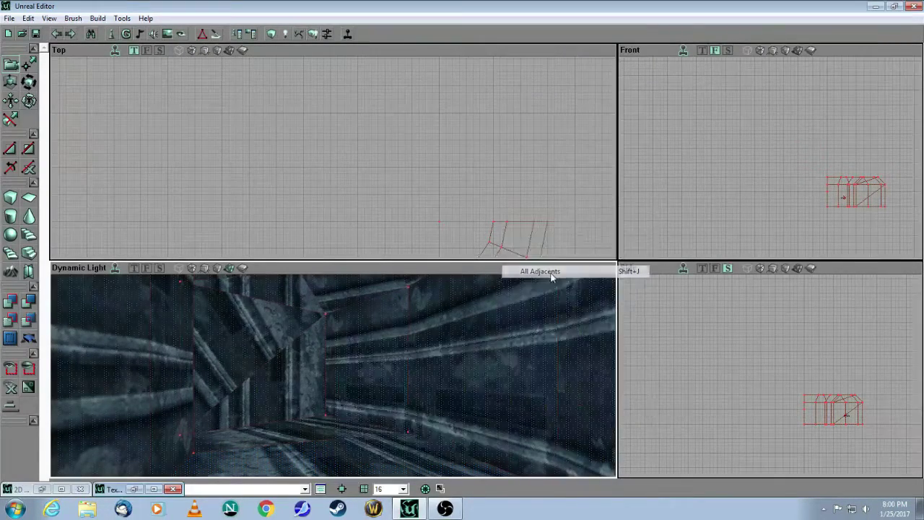
mouse_move(551, 289)
left_mouse_down()
mouse_move(551, 390)
mouse_move(552, 278)
mouse_move(553, 296)
left_mouse_up()
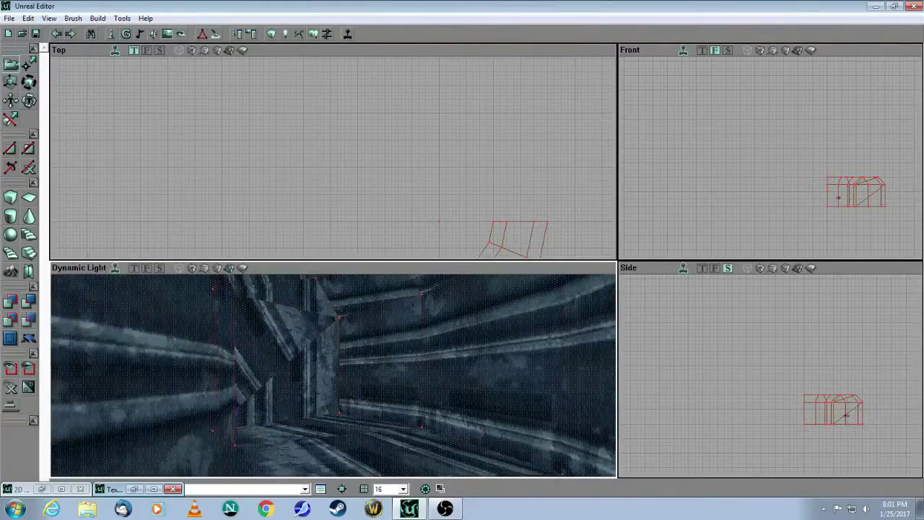
- Align the textures of the selected corridor surfaces by wall direction and by wall panning
left_click_drag(484, 294, 373, 339)
right_click(431, 372)
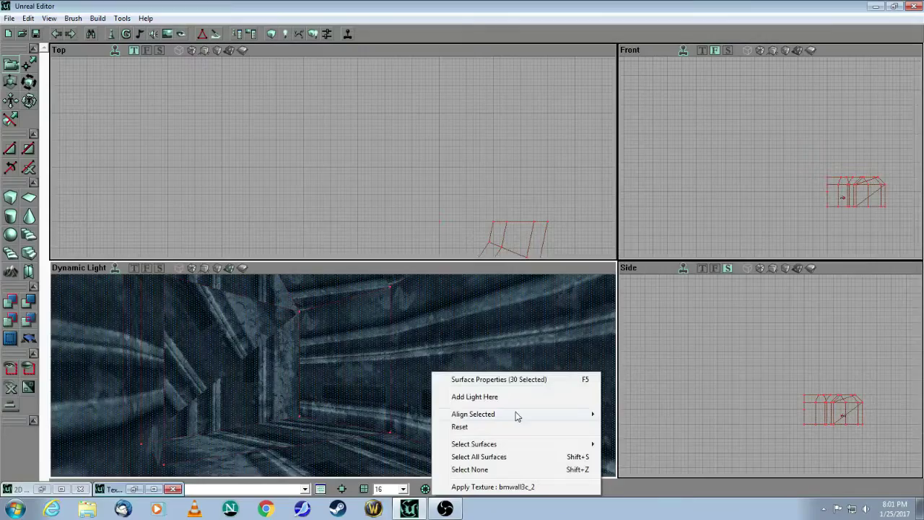
mouse_move(518, 415)
left_click(639, 427)
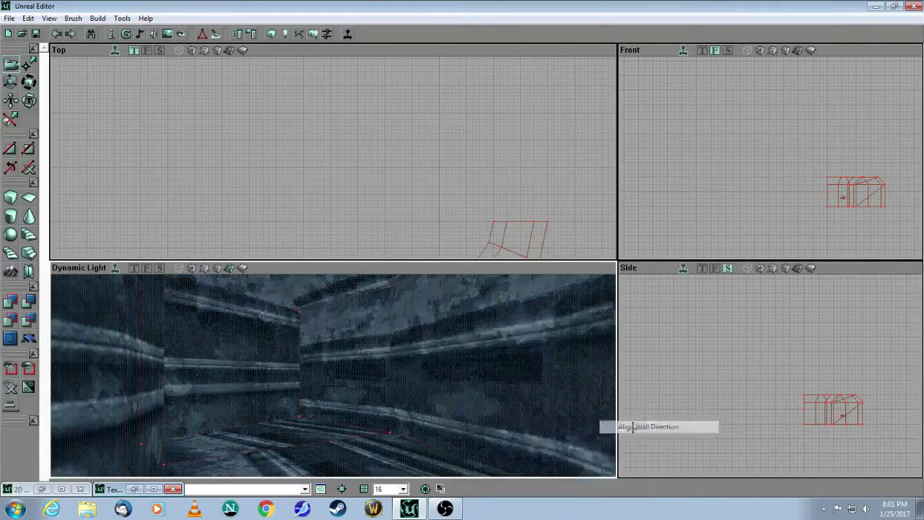
right_click(466, 371)
mouse_move(625, 414)
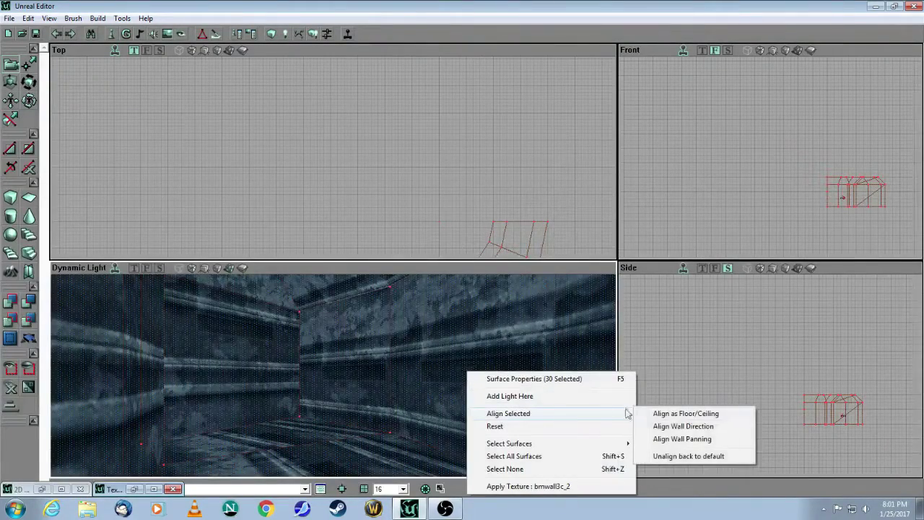
left_click(675, 442)
mouse_move(466, 386)
left_mouse_down()
mouse_move(434, 392)
mouse_move(459, 336)
mouse_move(491, 315)
mouse_move(489, 339)
mouse_move(483, 322)
mouse_move(462, 349)
mouse_move(456, 406)
mouse_move(462, 350)
mouse_move(464, 386)
left_mouse_up()
- Select a corridor floor surface and extend the selection to the adjacent floors/ceilings
left_click(344, 438)
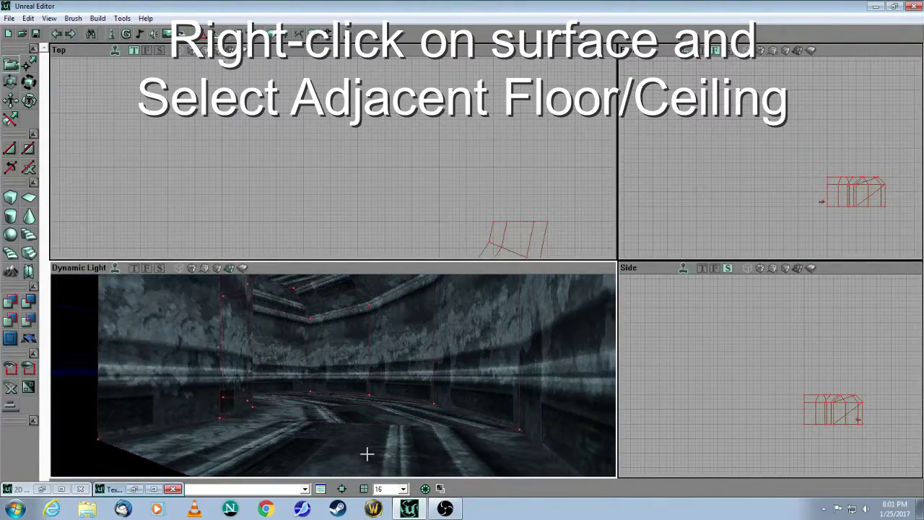
left_click(366, 453)
right_click(367, 453)
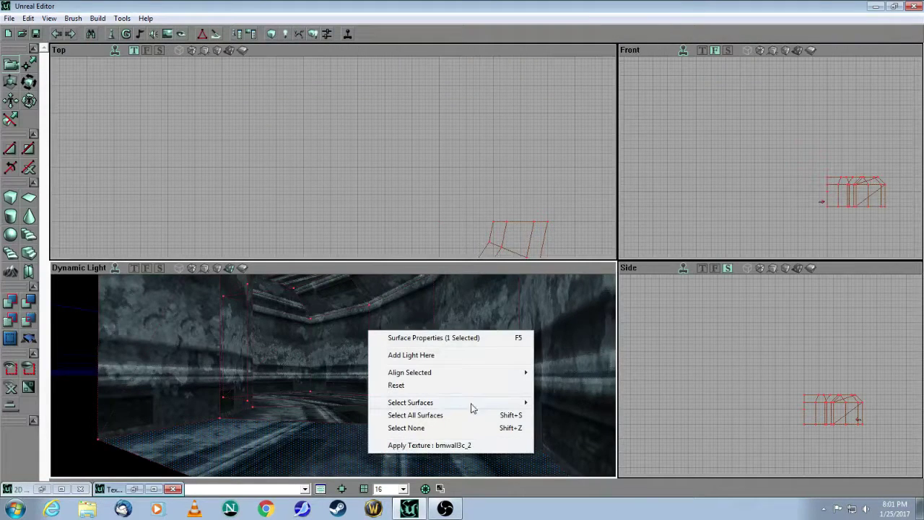
mouse_move(476, 404)
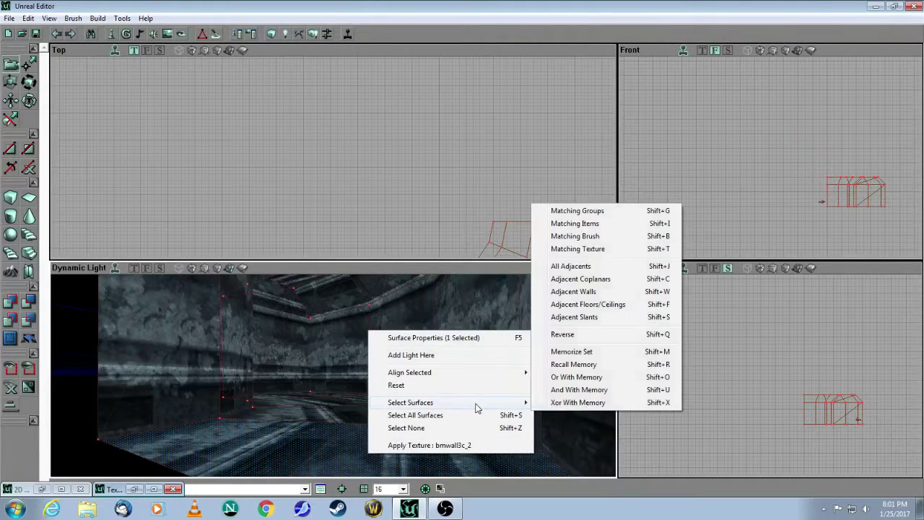
left_click(592, 308)
mouse_move(417, 392)
left_mouse_down()
mouse_move(415, 340)
mouse_move(417, 391)
left_mouse_up()
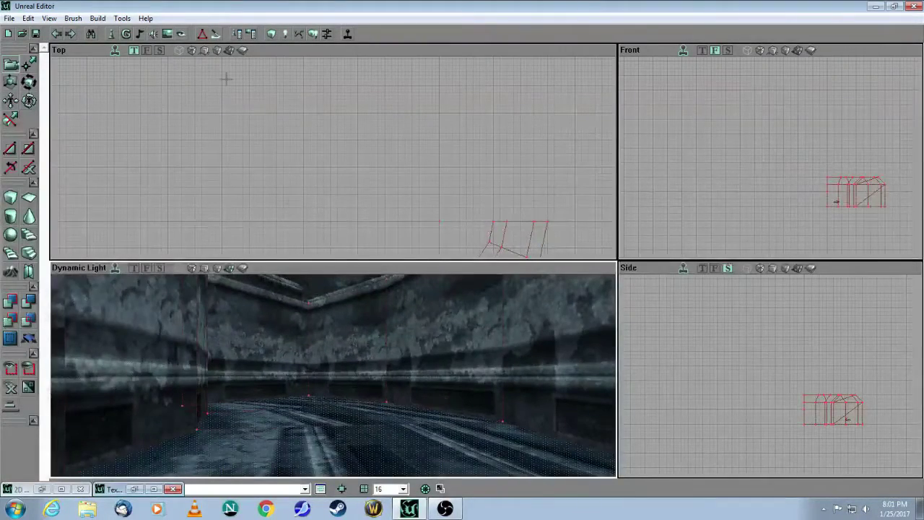
- Apply the mlbpanelbase2 texture from the Base group to the selected floor and minimize the texture browser
left_click(167, 33)
left_click(409, 140)
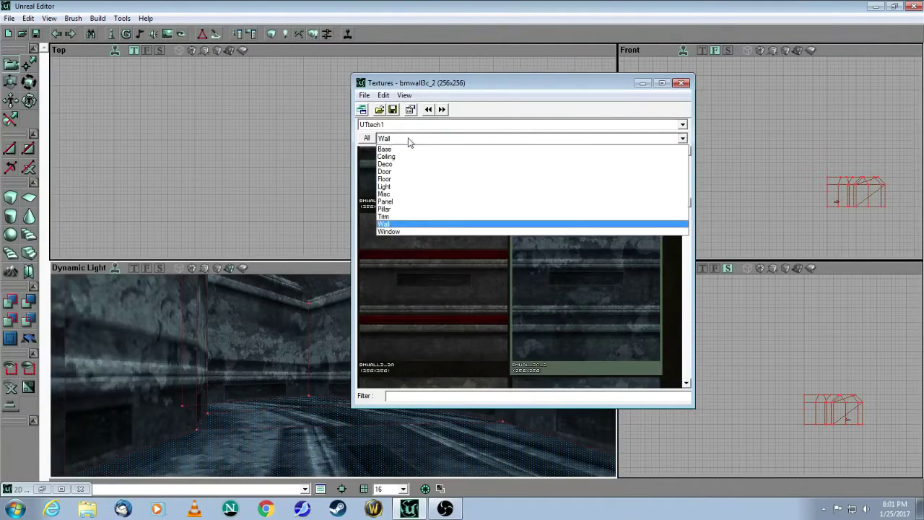
left_click(407, 148)
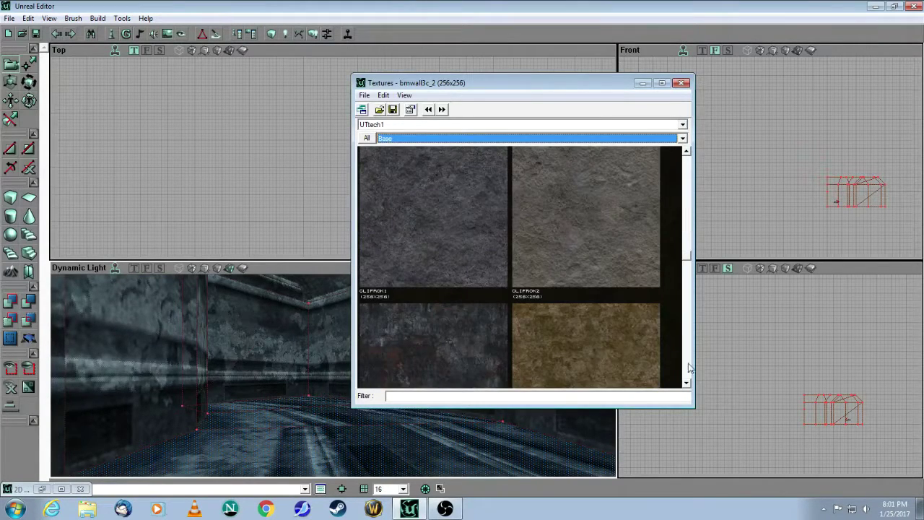
left_click(687, 385)
left_click(686, 384)
left_click(687, 384)
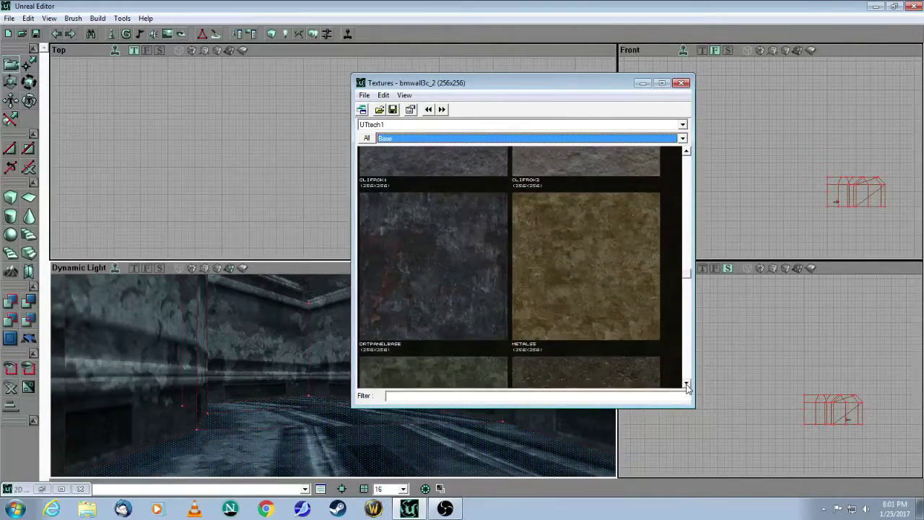
left_click(687, 385)
left_click(686, 385)
left_click(604, 287)
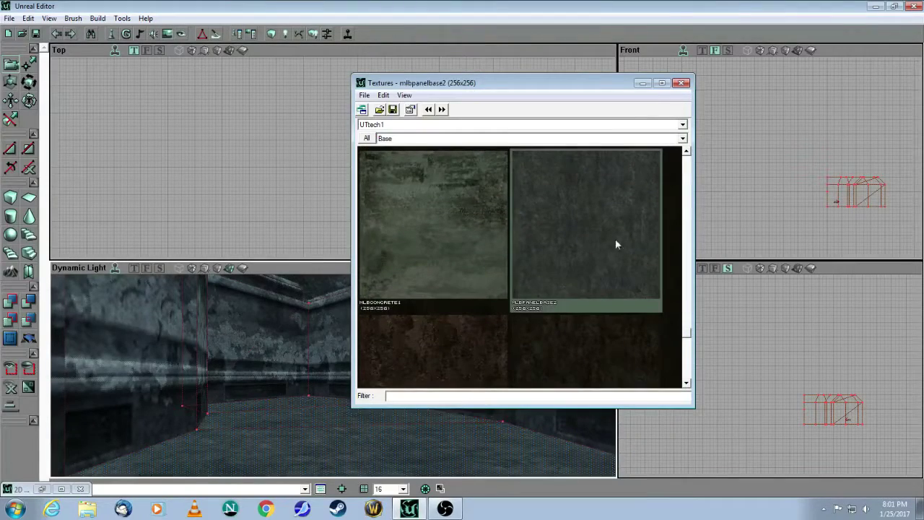
left_click(641, 83)
- Align the texture of the selected floor surfaces as Floor/Ceiling
left_click_drag(429, 381, 428, 382)
left_click_drag(425, 414, 425, 396)
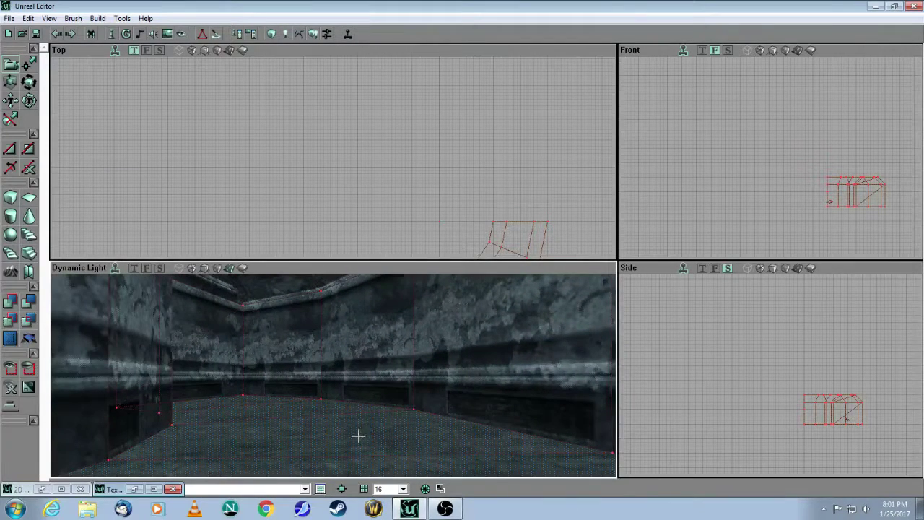
right_click(368, 437)
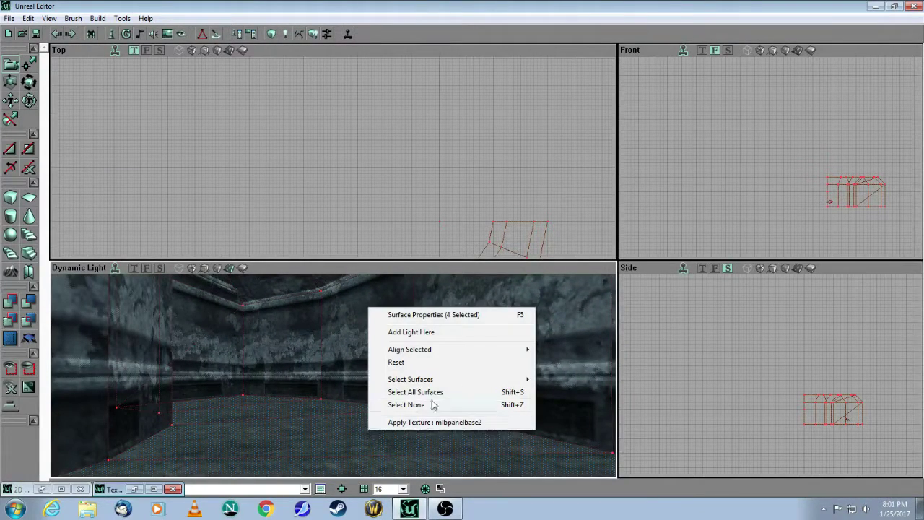
mouse_move(447, 352)
left_click(570, 349)
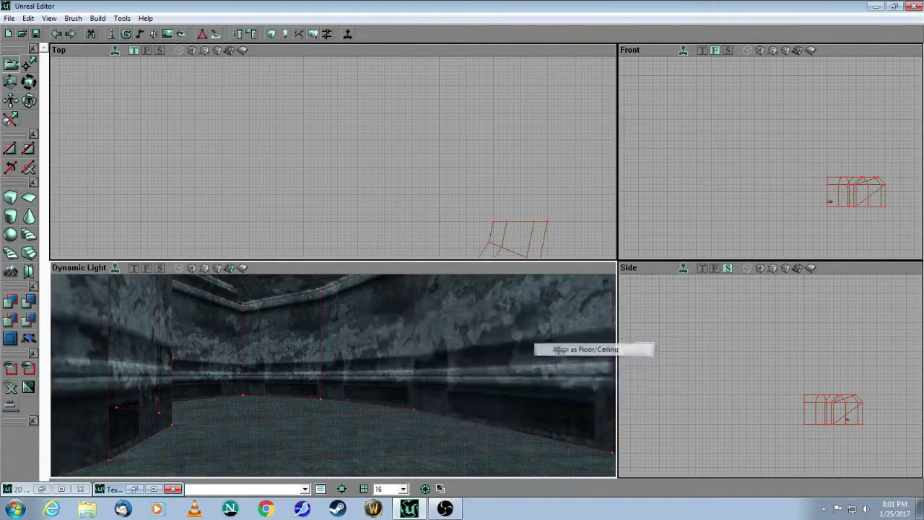
mouse_move(389, 409)
left_mouse_down()
mouse_move(390, 433)
mouse_move(389, 408)
left_mouse_up()
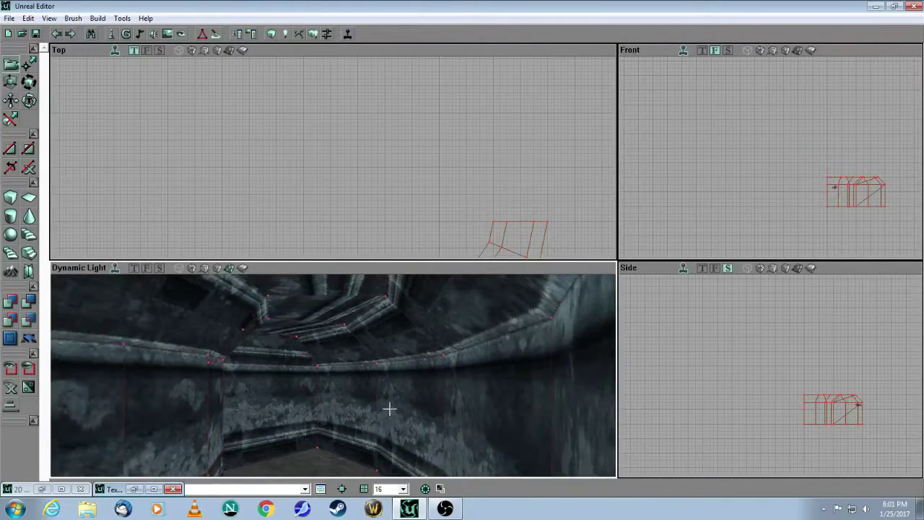
- Select a flat ceiling surface of the corridor and extend the selection to the adjacent floors/ceilings
left_click(331, 304)
right_click(332, 305)
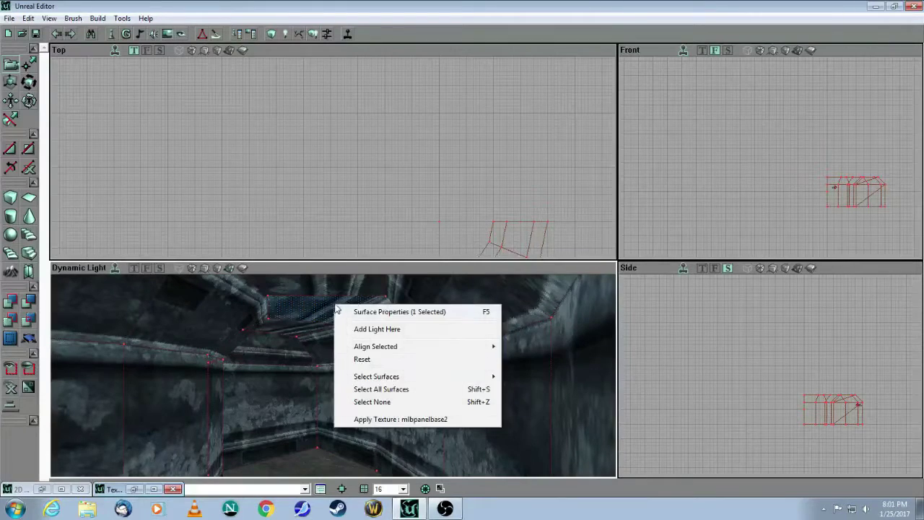
mouse_move(408, 378)
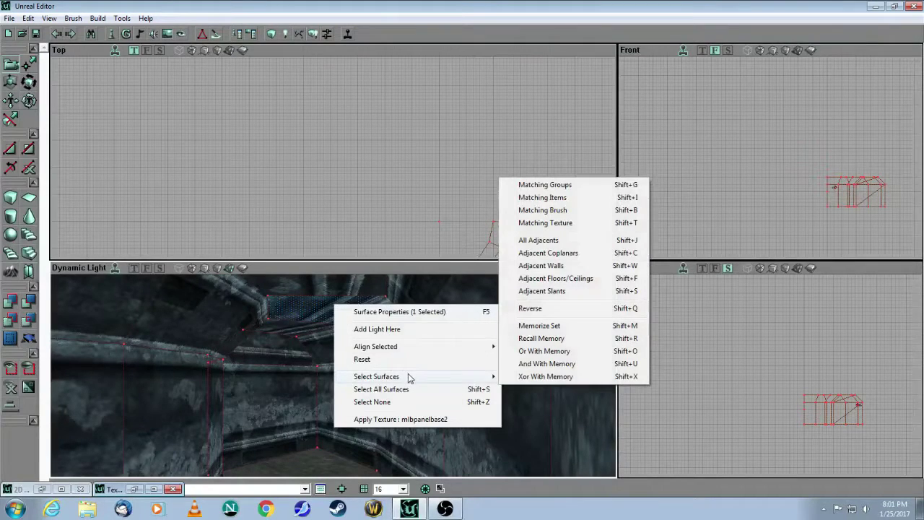
left_click(552, 281)
left_click_drag(413, 329, 413, 353)
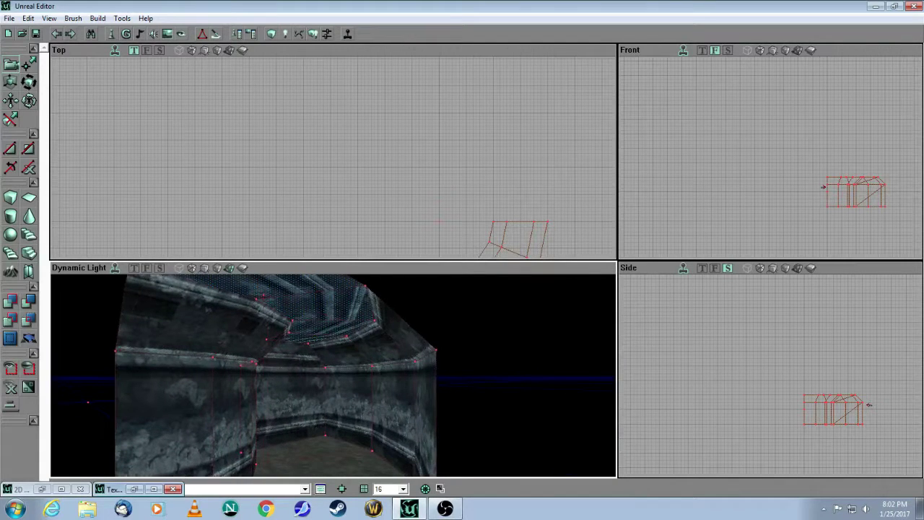
- Apply the mlbpanelbase2 texture to the selected ceiling surfaces and align them as Floor/Ceiling
right_click(334, 305)
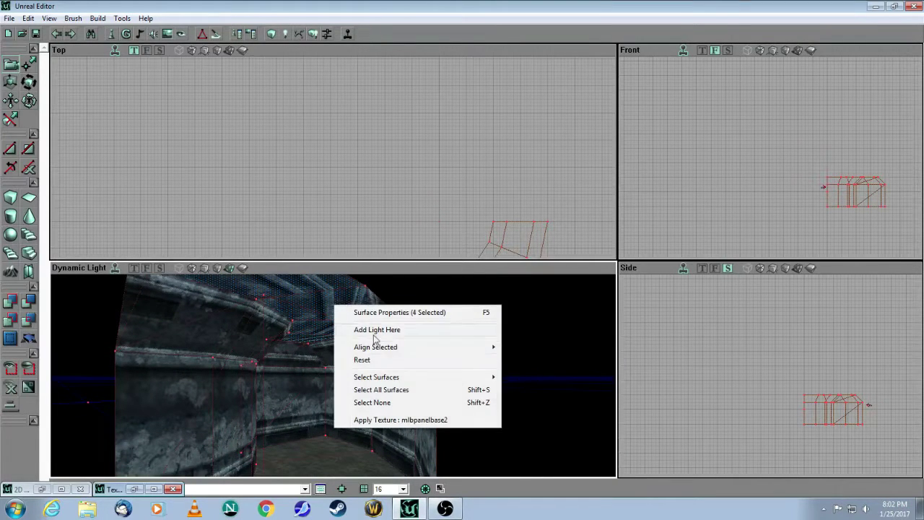
left_click(433, 420)
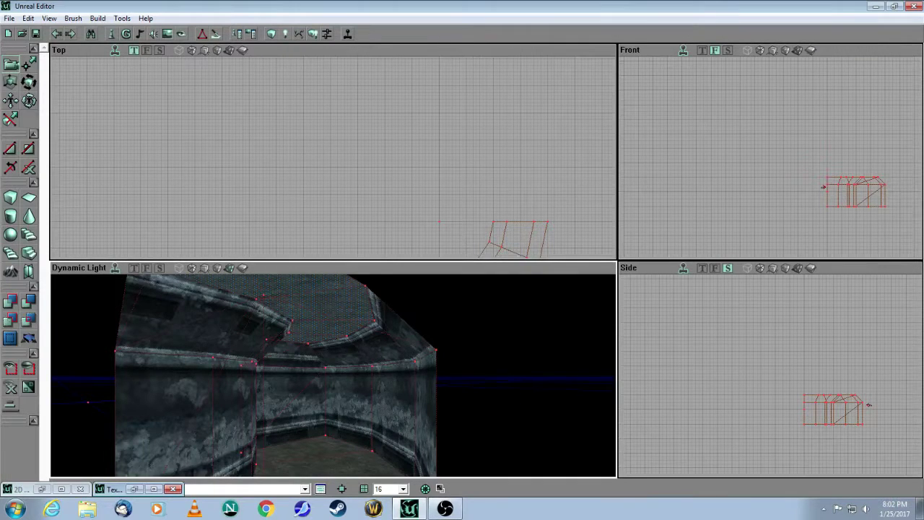
right_click(336, 307)
mouse_move(419, 351)
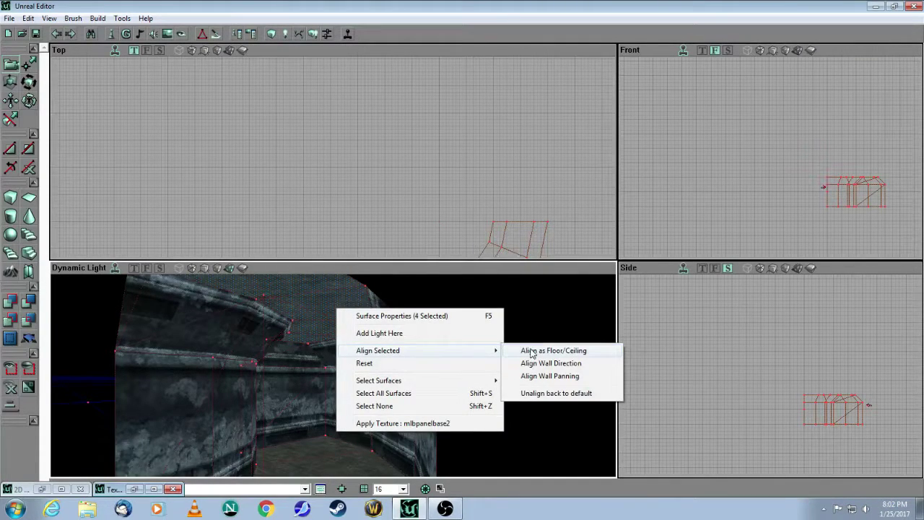
left_click(532, 352)
left_click(322, 235)
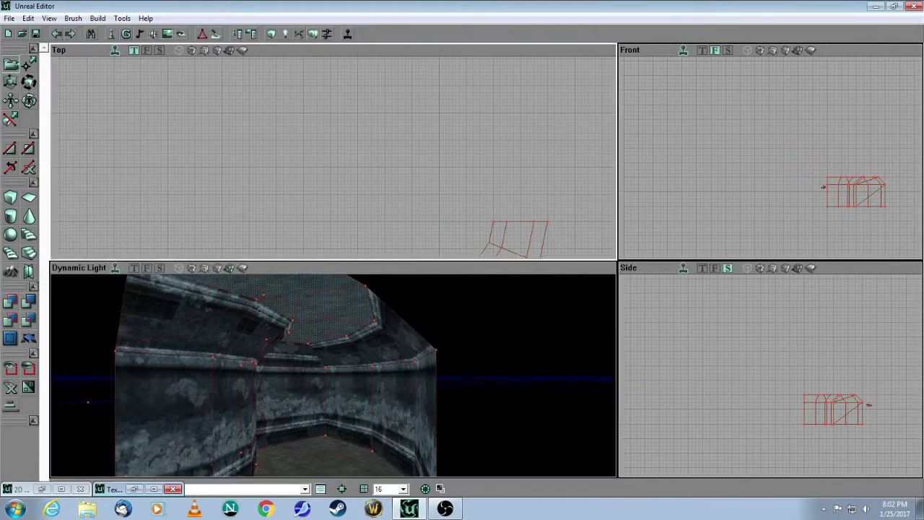
left_click_drag(316, 351, 318, 411)
left_click_drag(383, 429, 383, 411)
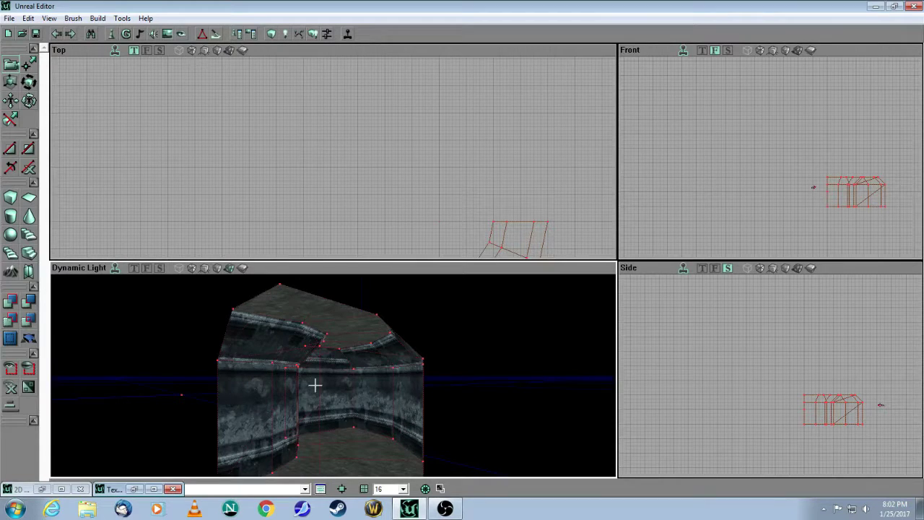
- Extrude the beveled corridor profile in the 2D Shape Editor to a depth of 256 and minimize the editor
left_click(61, 489)
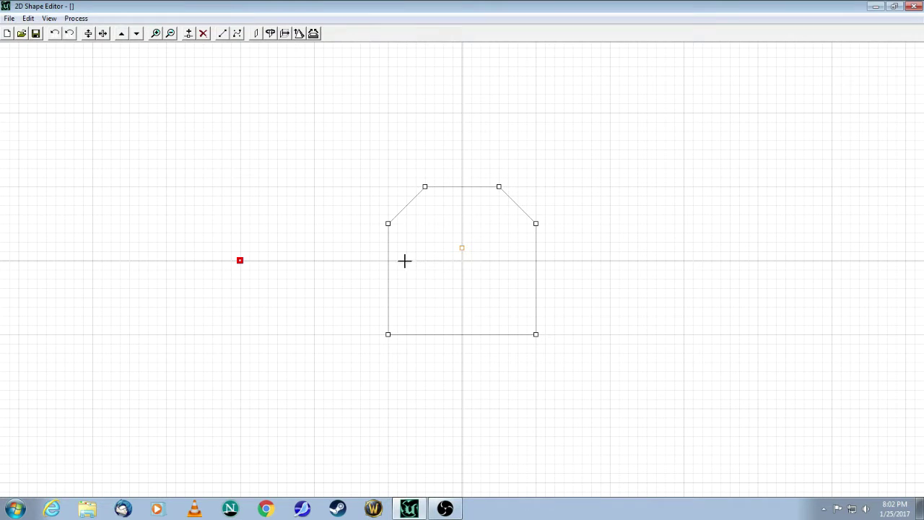
left_click(285, 34)
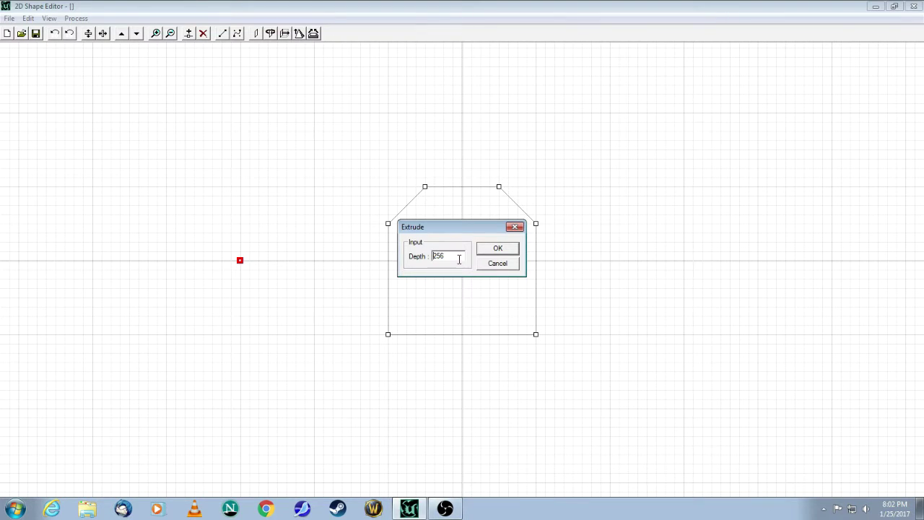
left_click(498, 250)
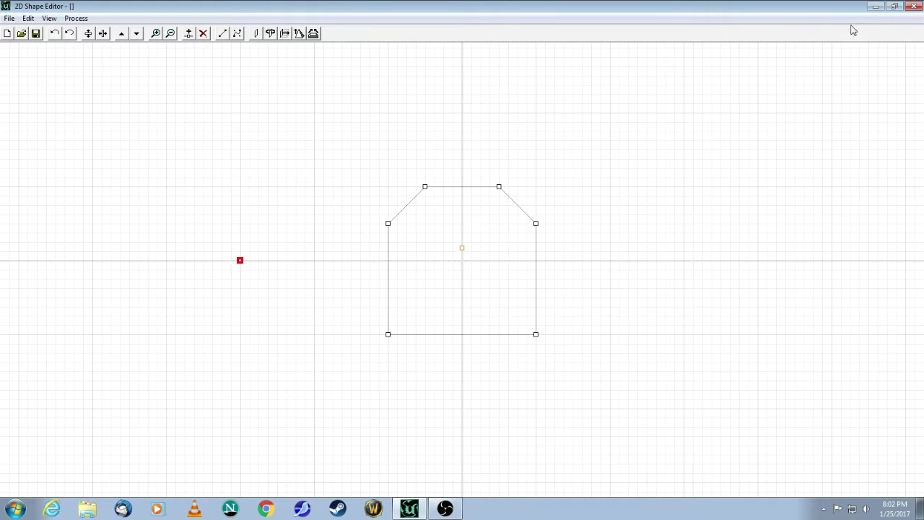
left_click(873, 7)
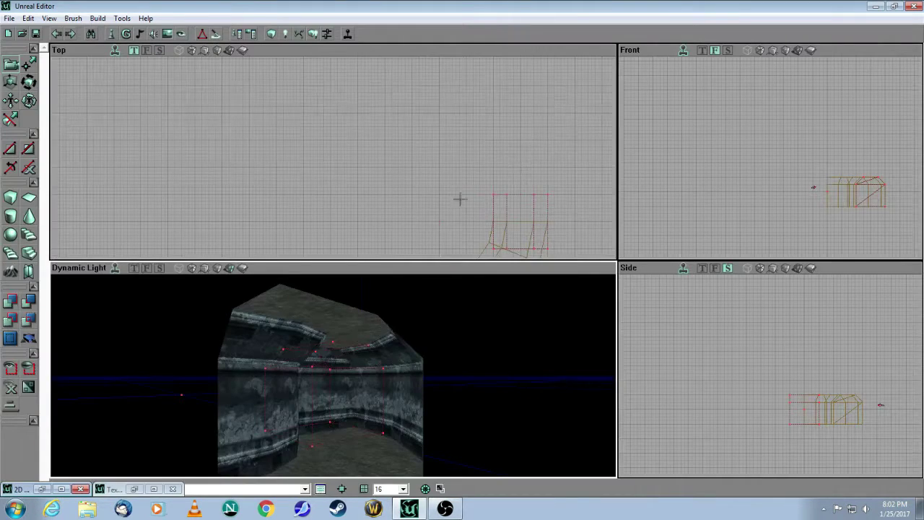
- Move the extruded straight brush in the Top view so its end sits flush against the curved corridor's opening
left_click_drag(361, 144, 337, 193)
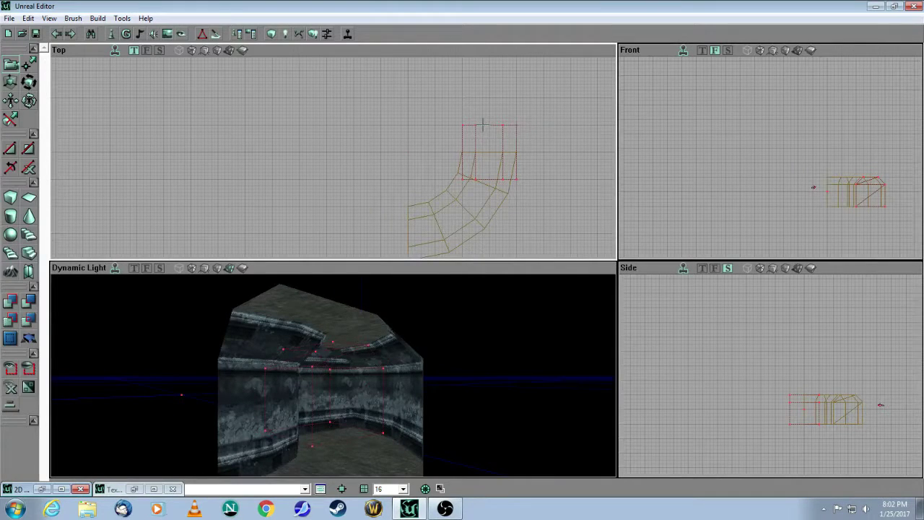
left_click_drag(318, 316, 305, 350)
mouse_move(415, 186)
left_mouse_down()
mouse_move(377, 235)
mouse_move(296, 149)
mouse_move(263, 186)
mouse_move(242, 196)
mouse_move(242, 188)
mouse_move(225, 218)
left_mouse_up()
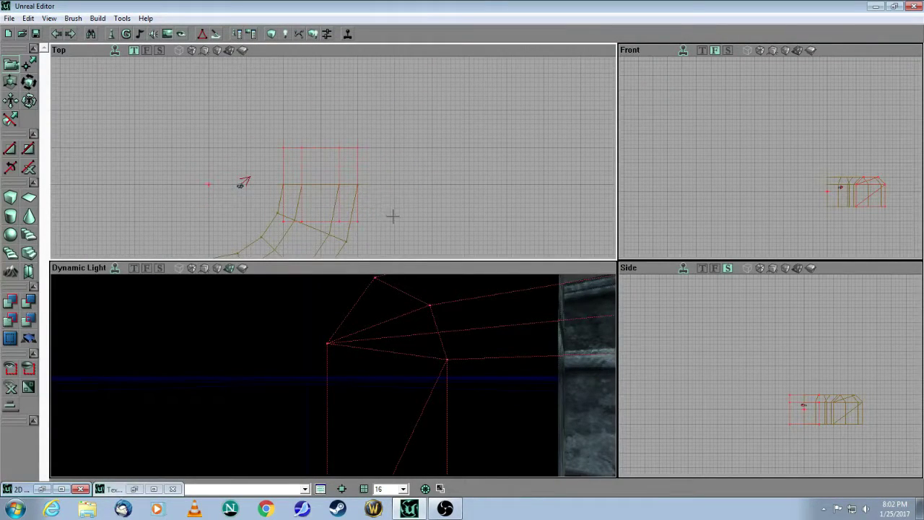
left_click_drag(393, 216, 393, 179, "ctrl")
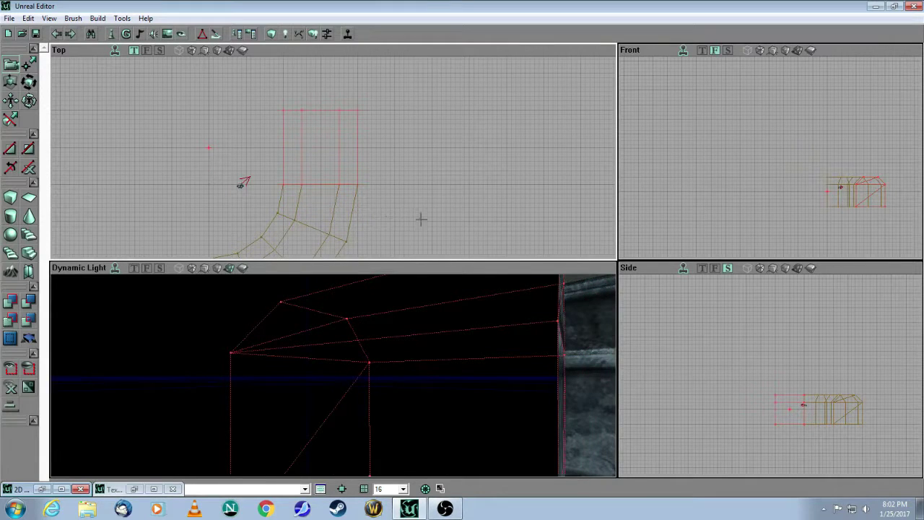
left_click_drag(738, 194, 725, 212)
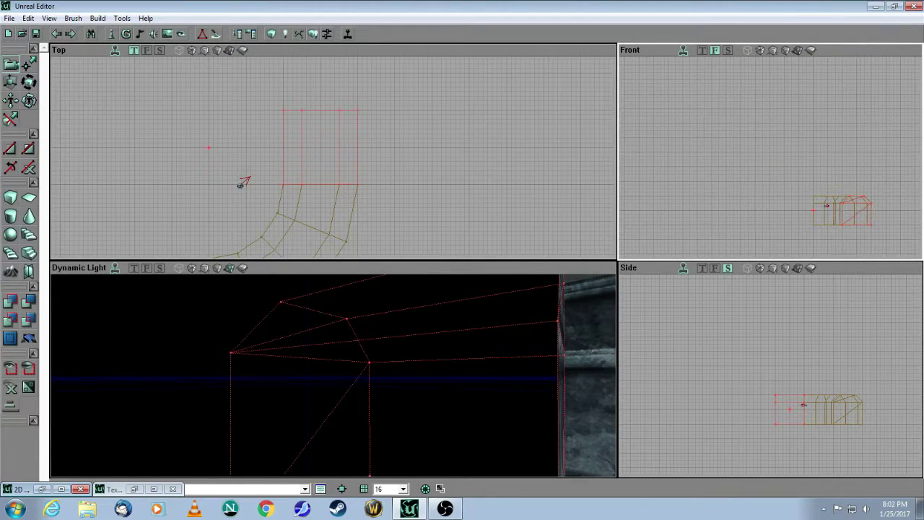
- Choose the bmwall3c_2 texture from the Wall group of the UTtech1 package and subtract the straight brush from the level
left_click_drag(730, 178, 684, 122)
left_click_drag(716, 330, 705, 305)
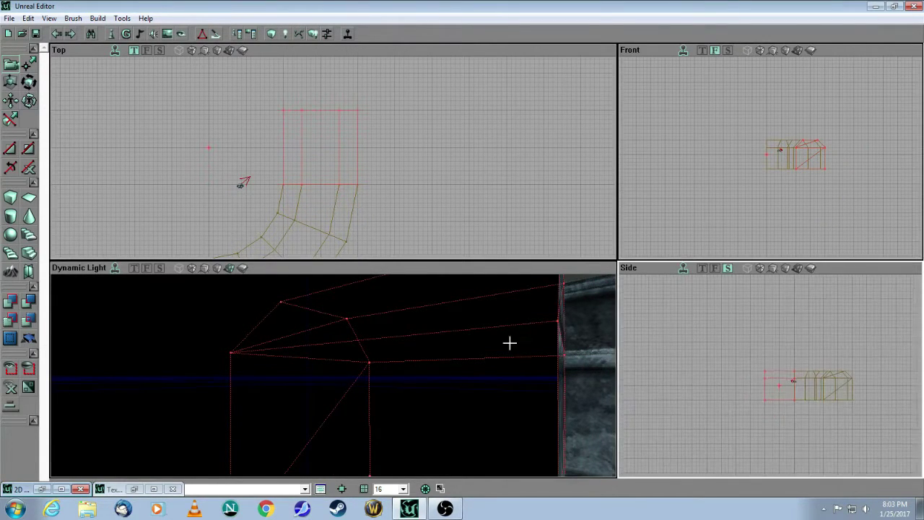
mouse_move(455, 351)
left_mouse_down()
mouse_move(458, 406)
mouse_move(478, 442)
mouse_move(474, 351)
left_mouse_up()
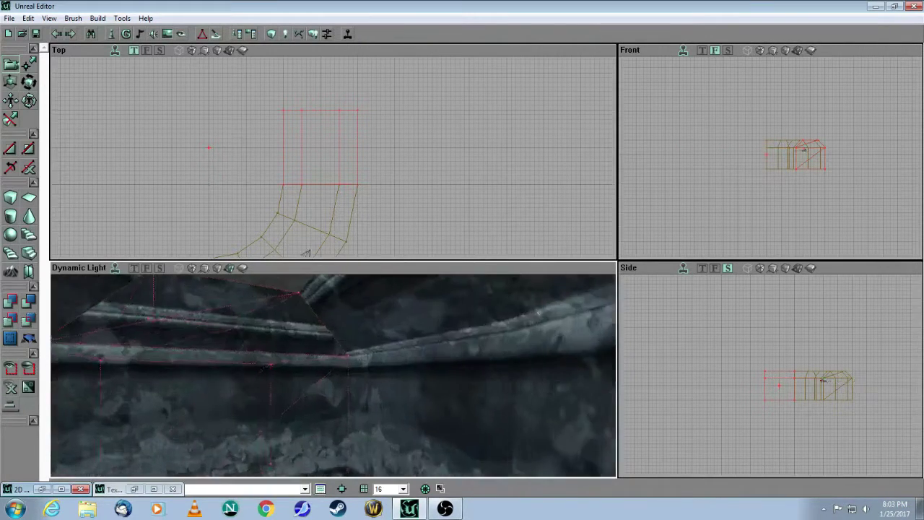
left_click_drag(101, 318, 444, 351)
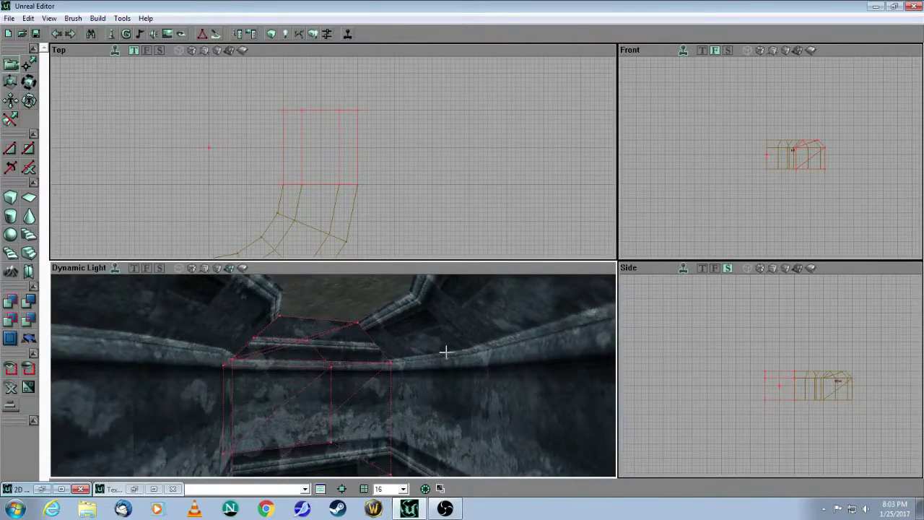
left_click(167, 35)
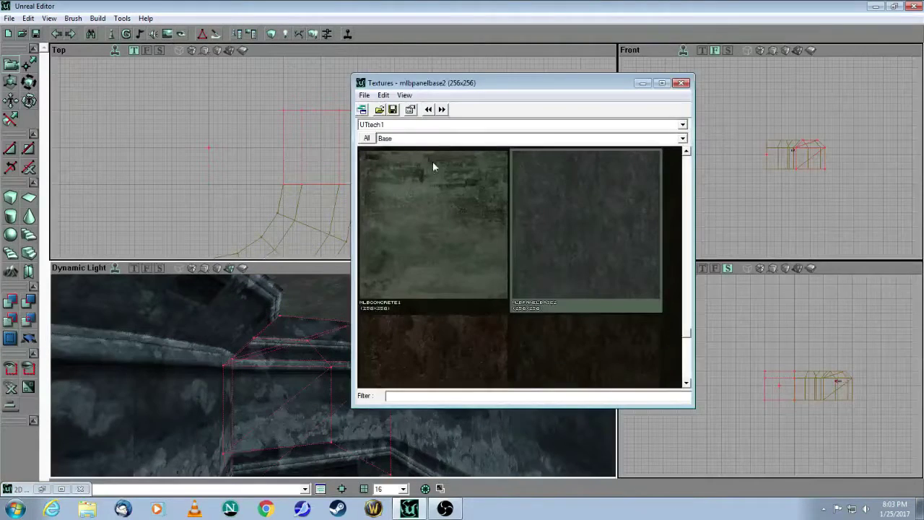
left_click(435, 139)
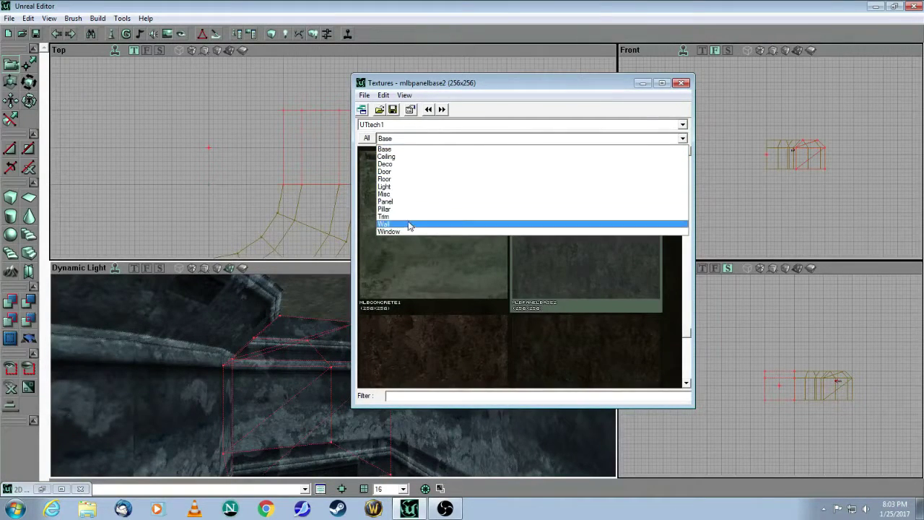
left_click(412, 226)
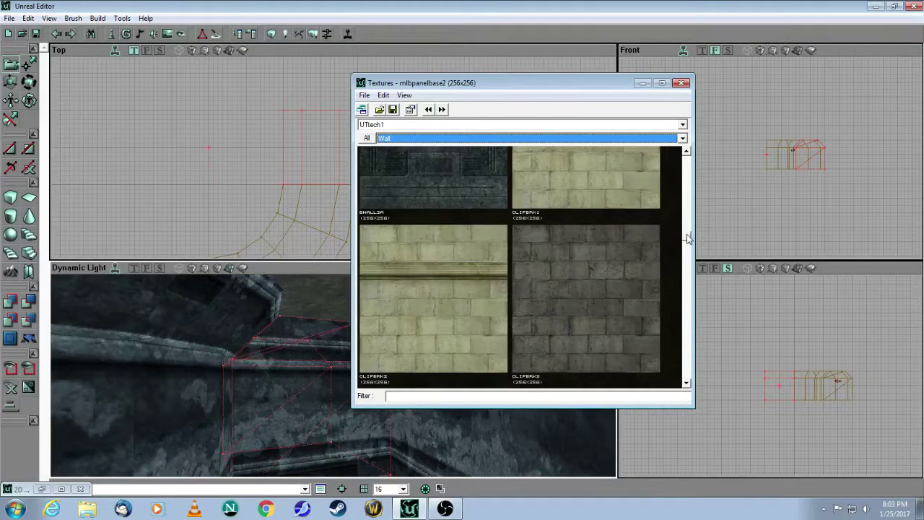
scroll(686, 217, "down", 5)
left_click(685, 384)
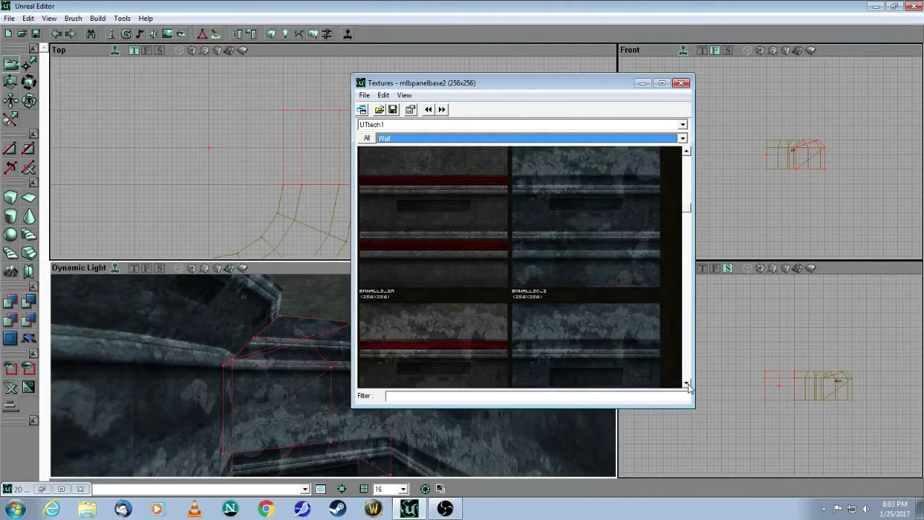
left_click(687, 384)
left_click(628, 223)
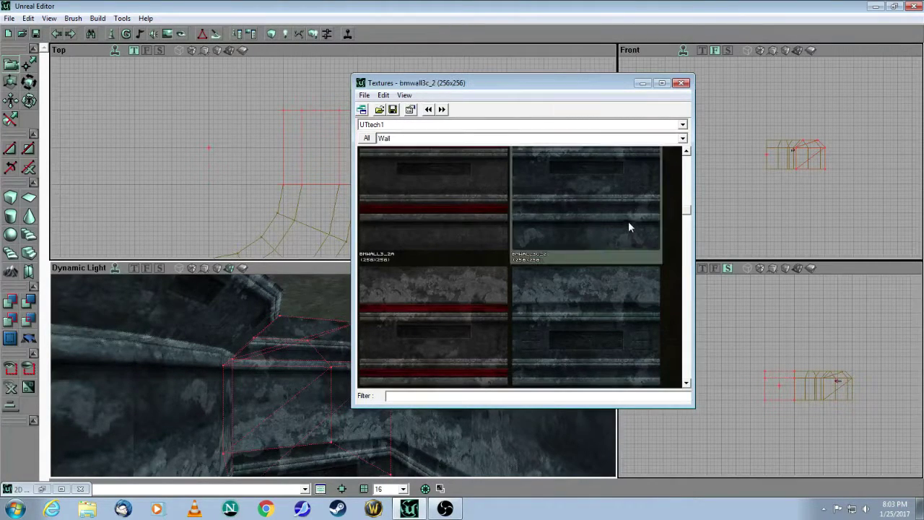
left_click(642, 83)
left_click_drag(434, 351, 329, 382)
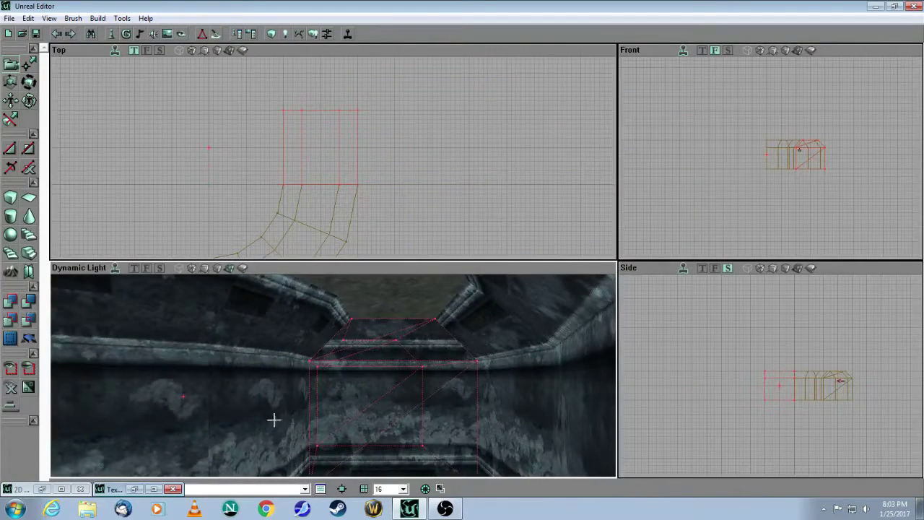
left_click(29, 302)
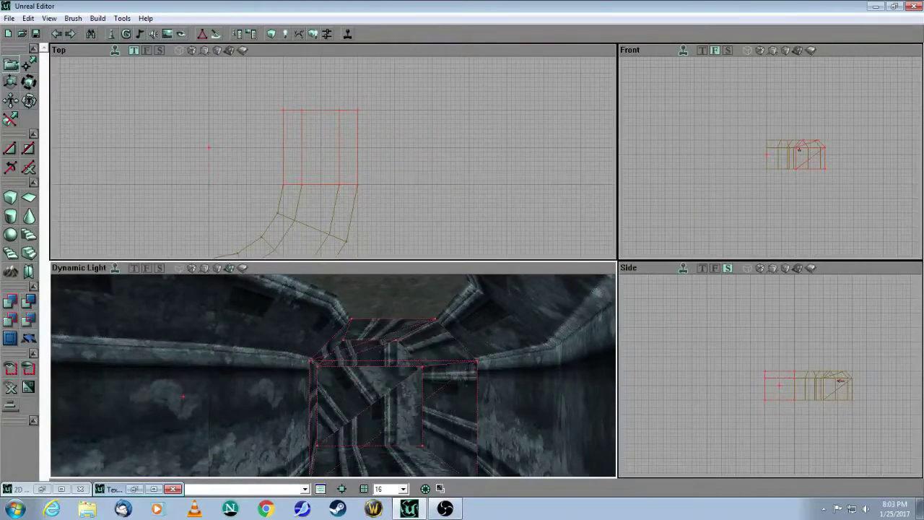
- Select both side walls and both beveled upper surfaces of the straight section together
mouse_move(334, 375)
left_mouse_down()
mouse_move(333, 339)
mouse_move(365, 426)
mouse_move(354, 390)
mouse_move(354, 296)
mouse_move(352, 318)
left_mouse_up()
mouse_move(318, 361)
left_mouse_down()
mouse_move(318, 381)
mouse_move(317, 339)
mouse_move(318, 372)
mouse_move(372, 373)
left_mouse_up()
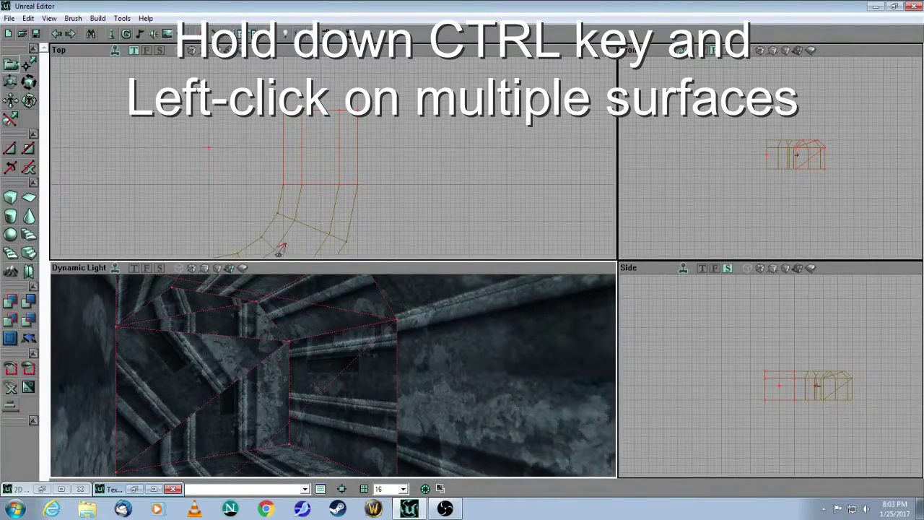
left_click_drag(446, 361, 446, 364)
left_click(345, 307, "ctrl")
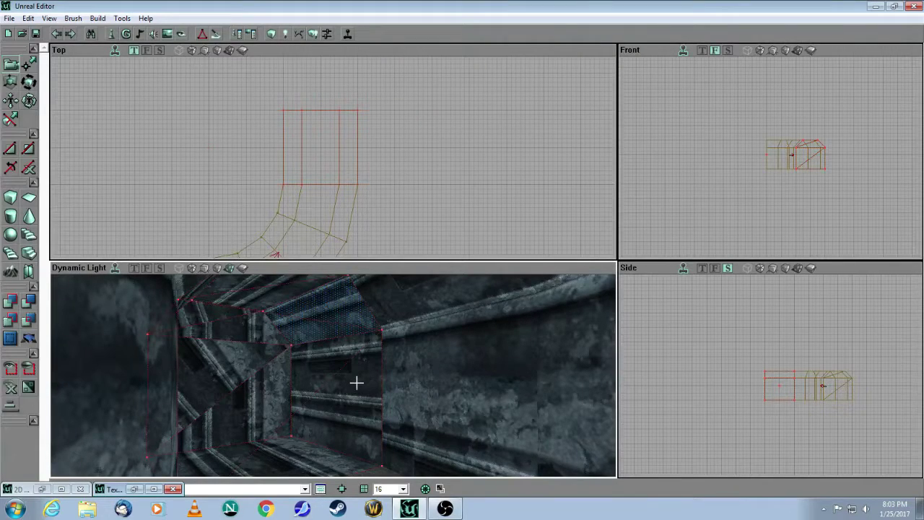
mouse_move(345, 307)
left_mouse_down()
mouse_move(304, 293)
mouse_move(310, 280)
mouse_move(317, 311)
mouse_move(357, 298)
left_mouse_up()
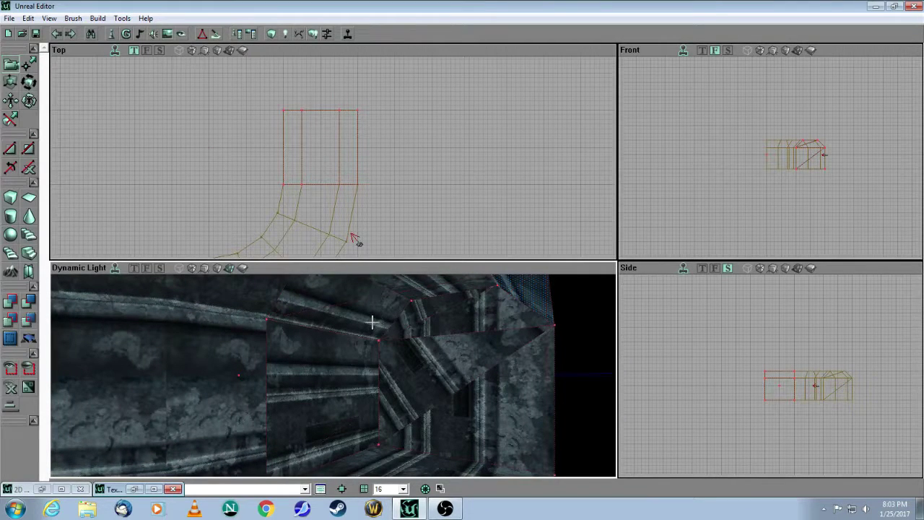
left_click(350, 367, "ctrl")
- Align the four selected surfaces by Wall Direction and Wall Panning, and clear the selection
right_click(352, 367)
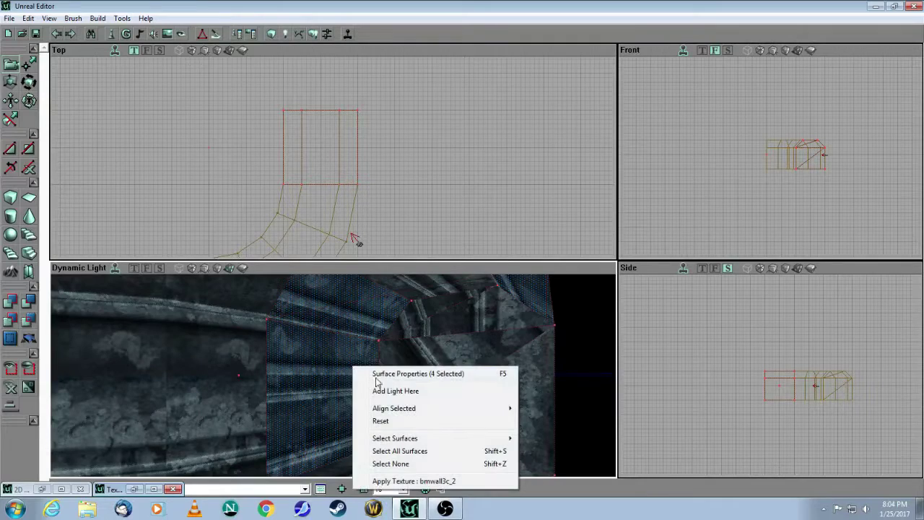
mouse_move(422, 410)
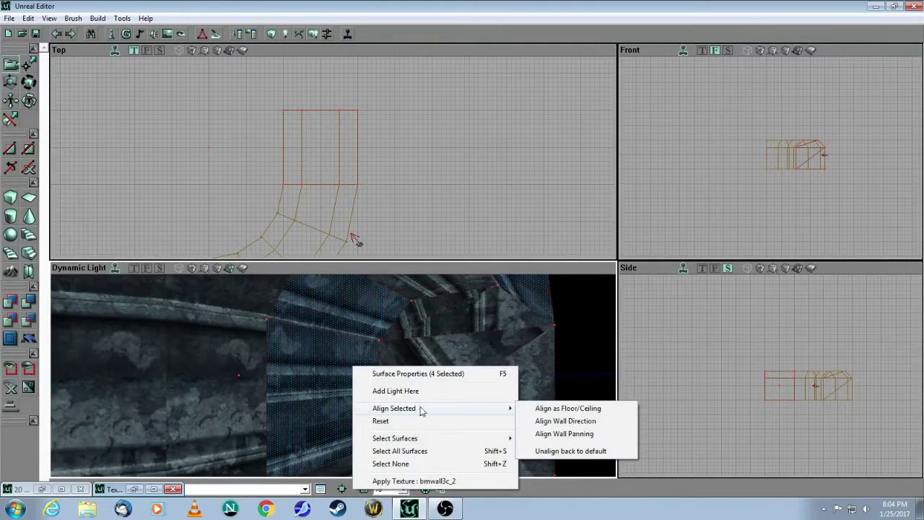
left_click(563, 421)
right_click(338, 372)
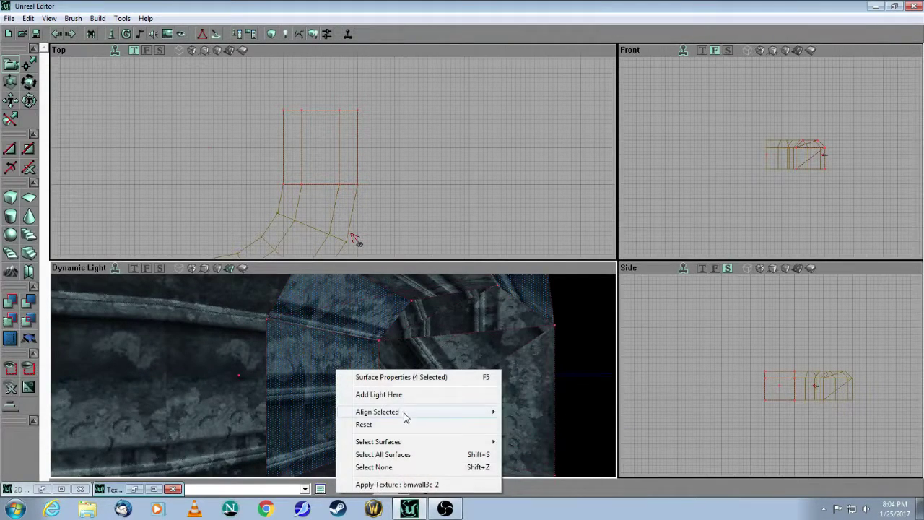
mouse_move(396, 412)
left_click(521, 438)
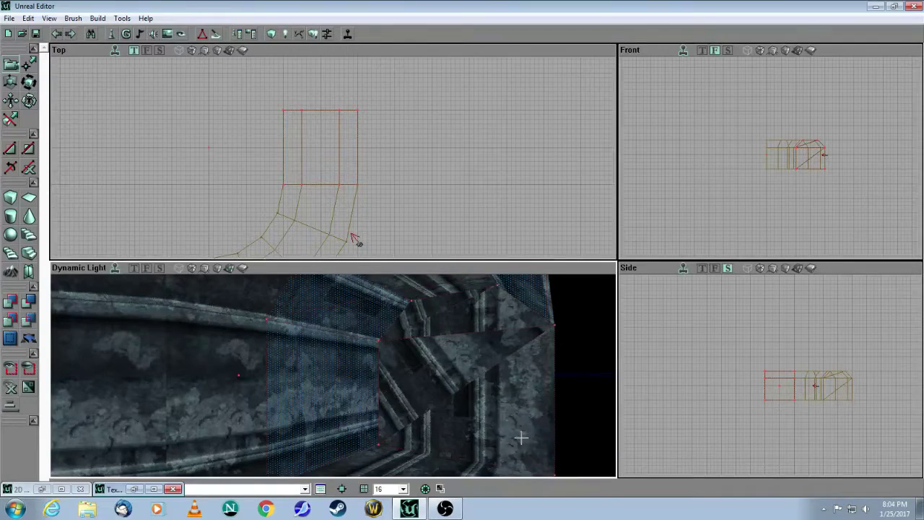
left_click(489, 231)
- Apply the cbnubase2 texture from the UTtech1 Base group to the floor of the straight section
left_click_drag(469, 317, 487, 353)
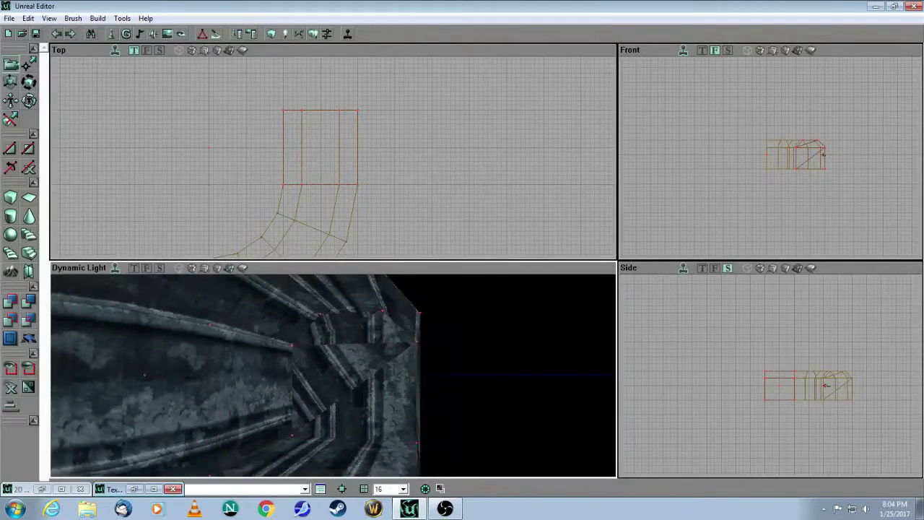
left_click_drag(413, 354, 413, 380)
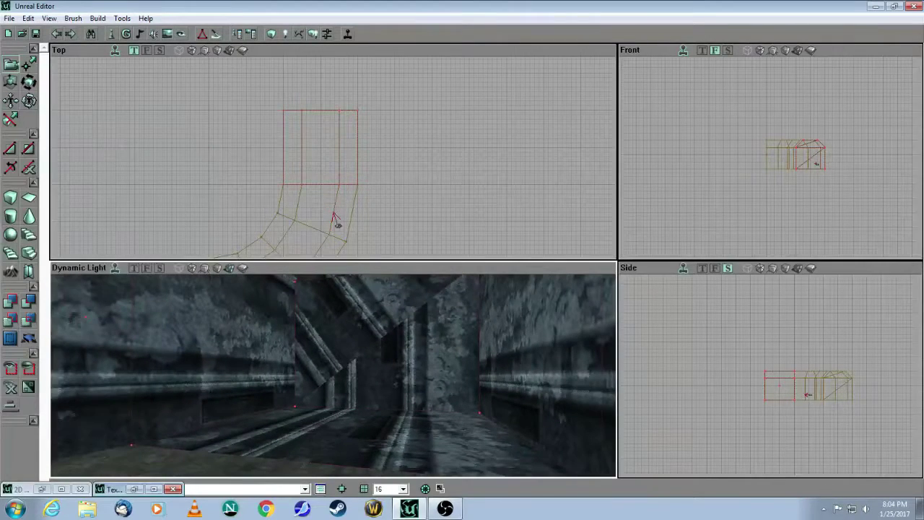
left_click(363, 417)
left_click(166, 34)
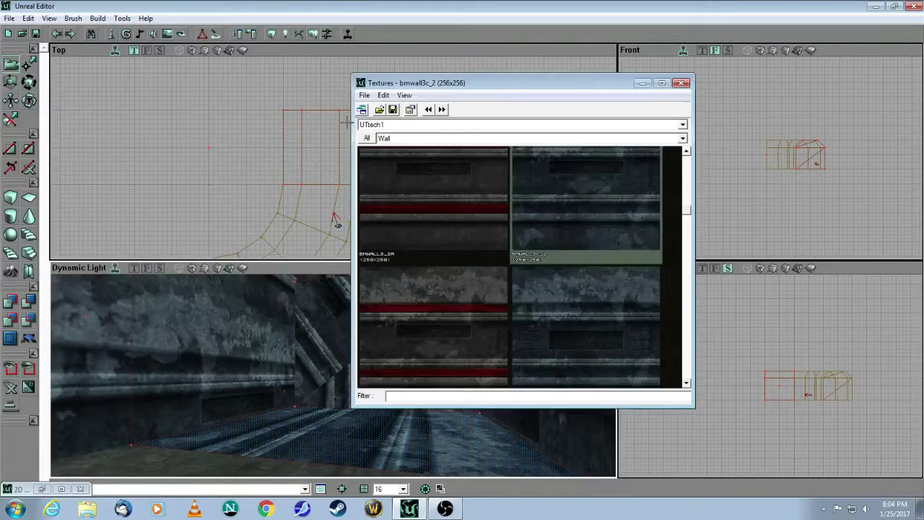
left_click(396, 136)
left_click(404, 147)
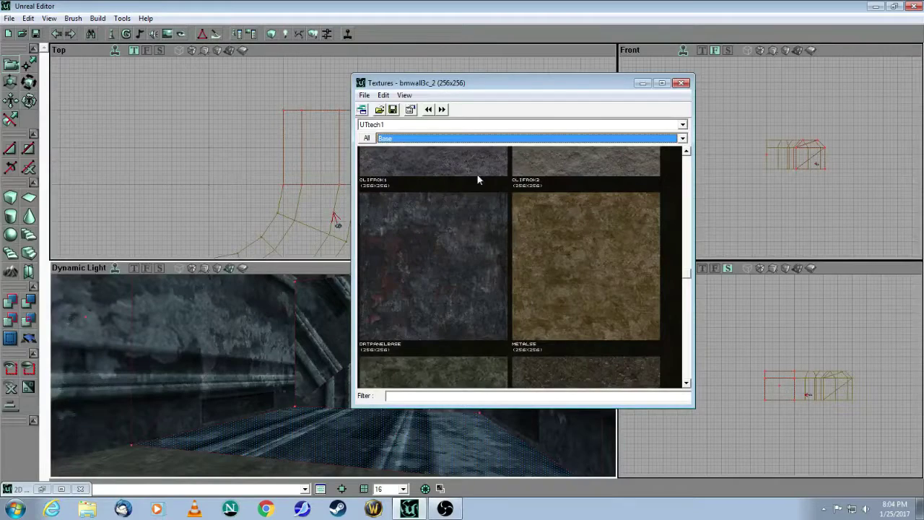
scroll(675, 288, "up", 5)
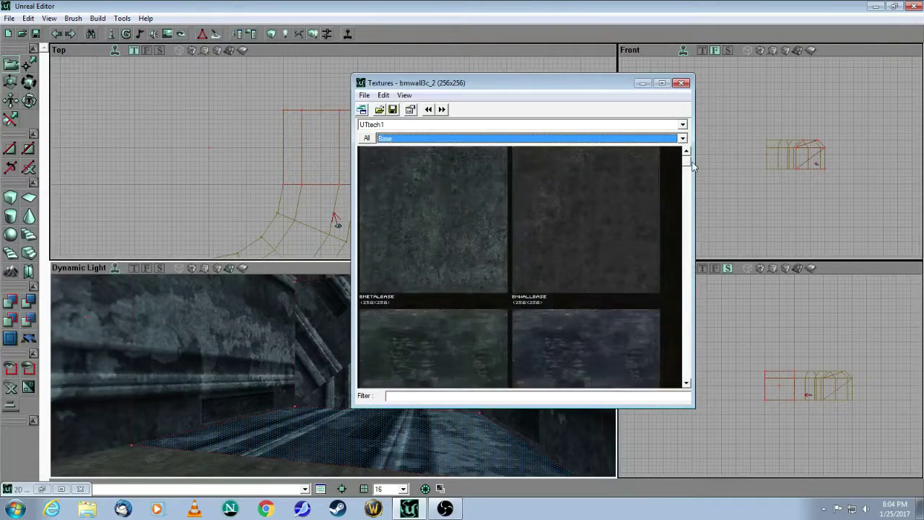
left_click(686, 383)
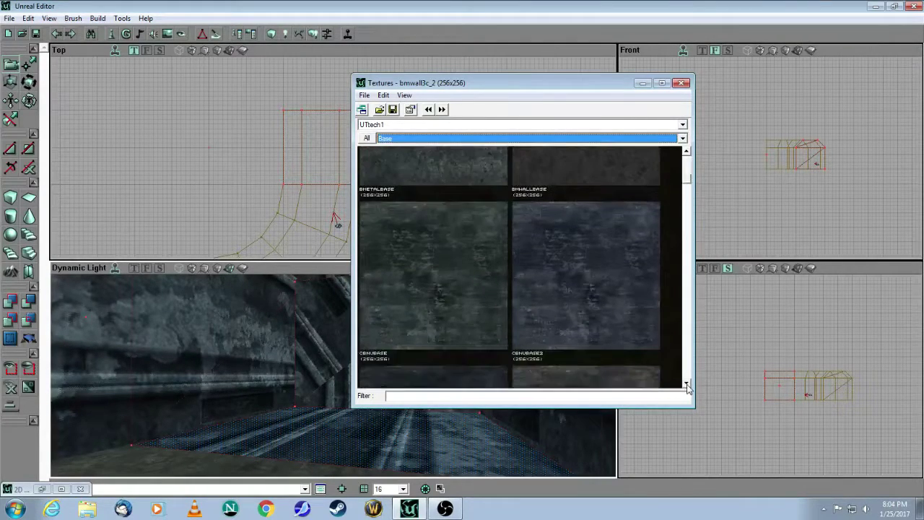
left_click(629, 296)
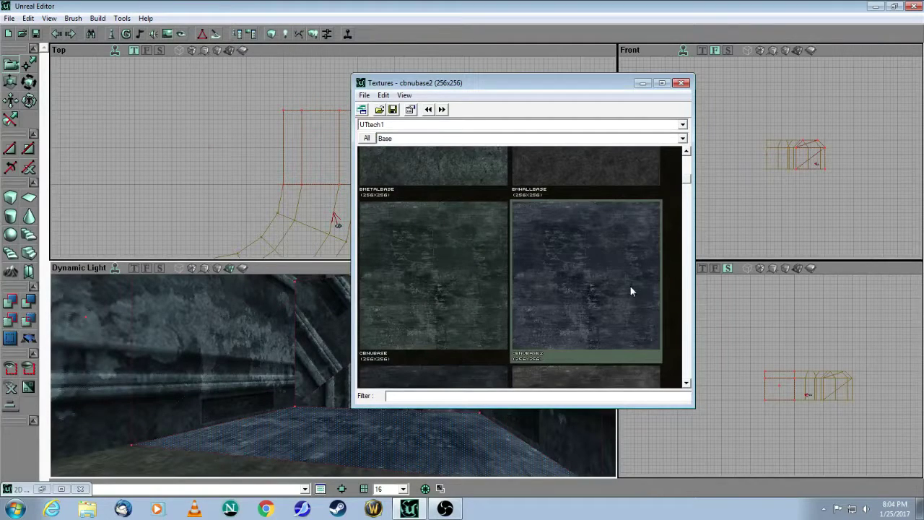
left_click(642, 83)
- Align the straight section's floor texture as Floor/Ceiling
right_click(406, 425)
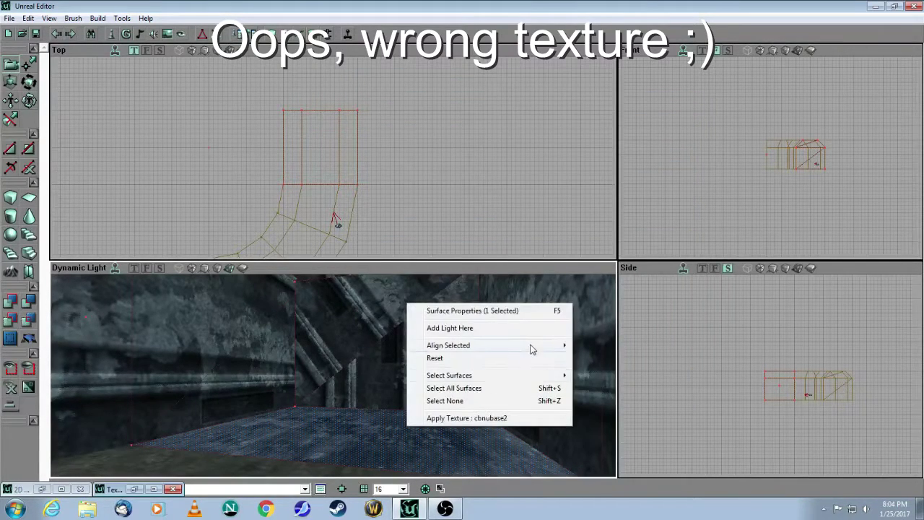
mouse_move(541, 350)
left_click(595, 351)
- Apply the cbnubase2 texture to the ceiling of the straight section and align it as Floor/Ceiling
left_click_drag(479, 344, 424, 361)
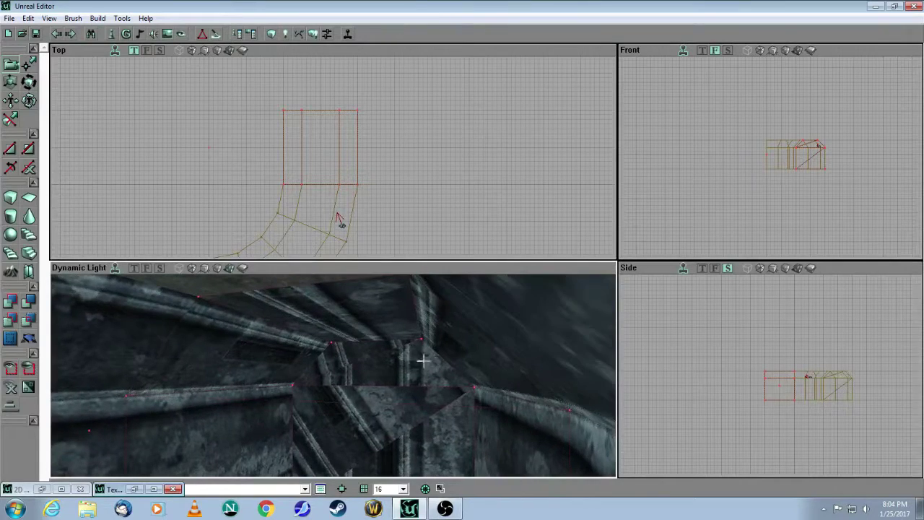
right_click(365, 313)
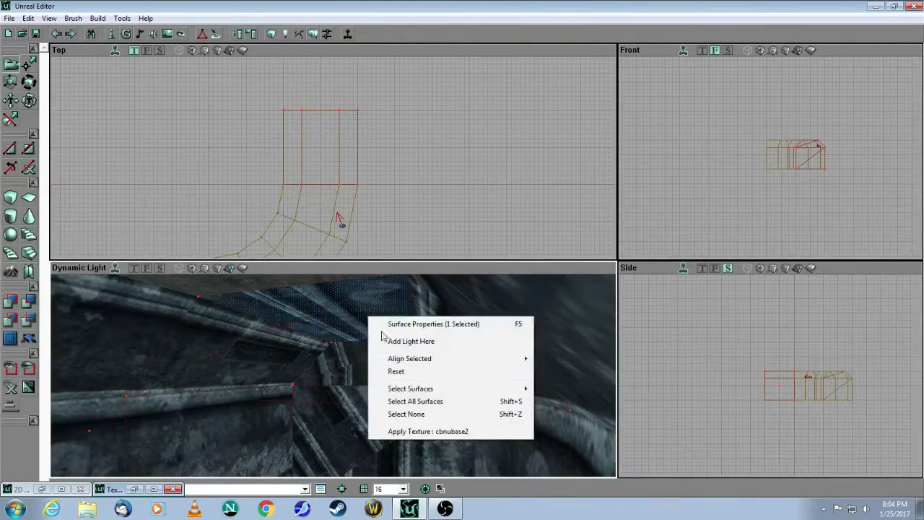
left_click(411, 430)
right_click(368, 320)
mouse_move(458, 364)
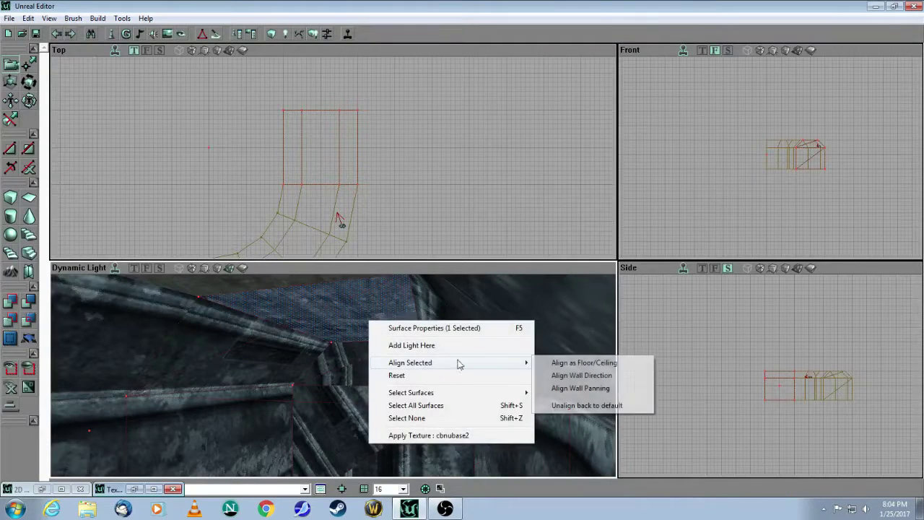
left_click(560, 364)
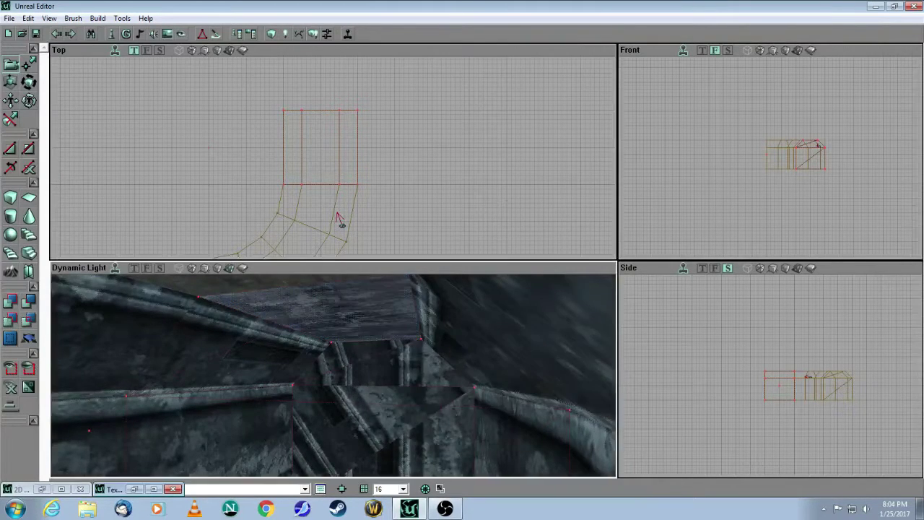
- Select the curved corridor brush in the Top view and duplicate it
mouse_move(405, 361)
left_mouse_down()
mouse_move(462, 376)
mouse_move(451, 426)
mouse_move(464, 244)
mouse_move(500, 189)
mouse_move(503, 252)
left_mouse_up()
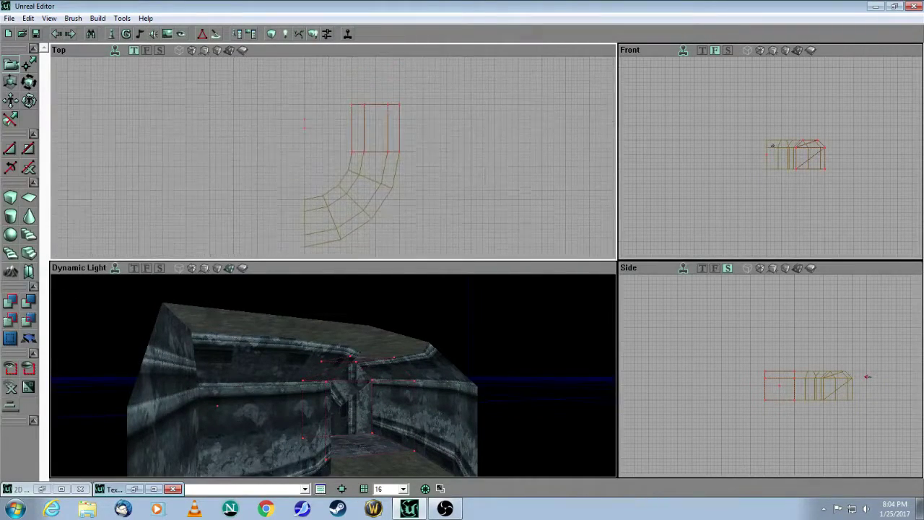
left_click(385, 203)
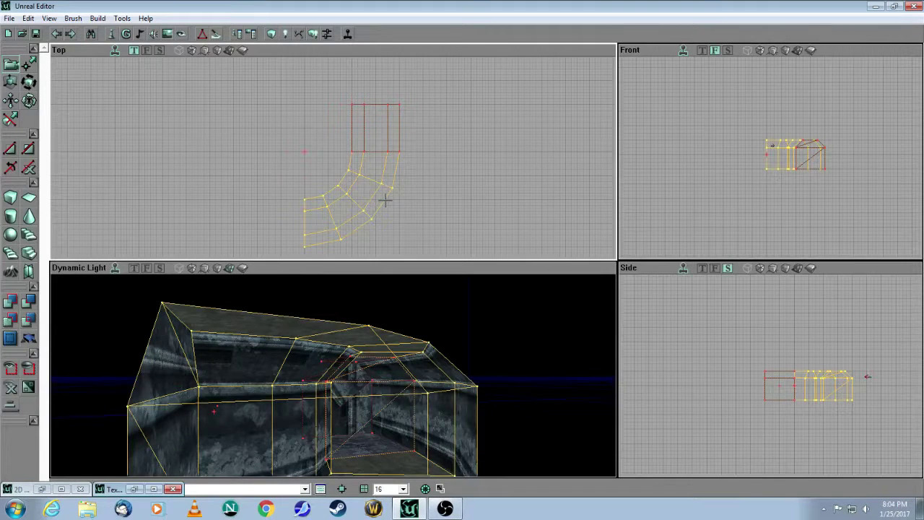
scroll(433, 188, "up", 5)
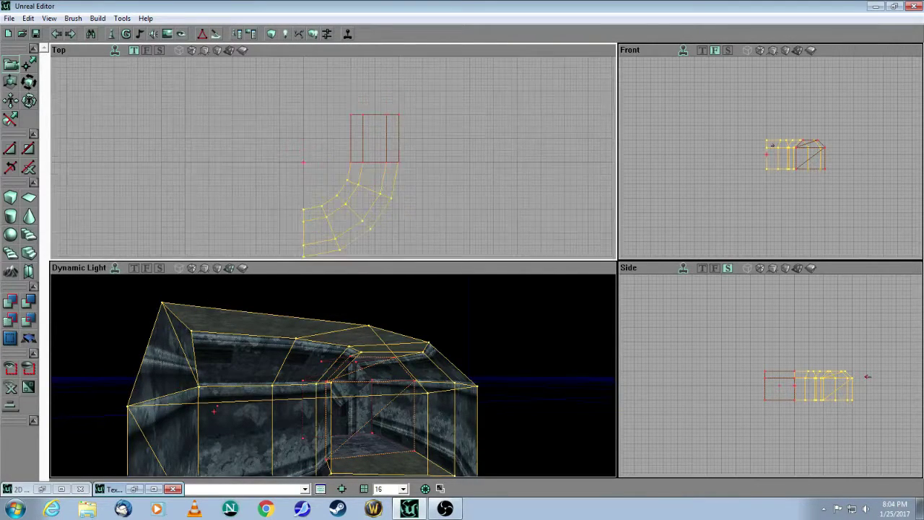
right_click(411, 161)
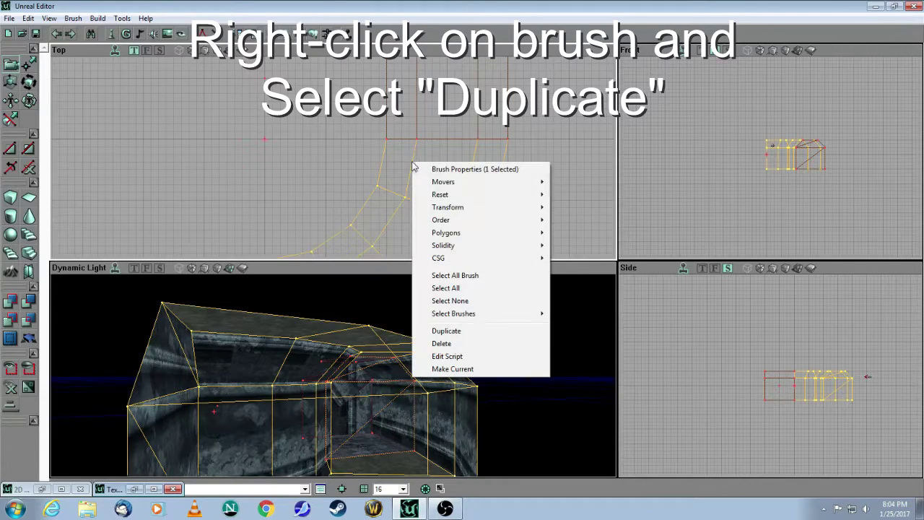
left_click(445, 331)
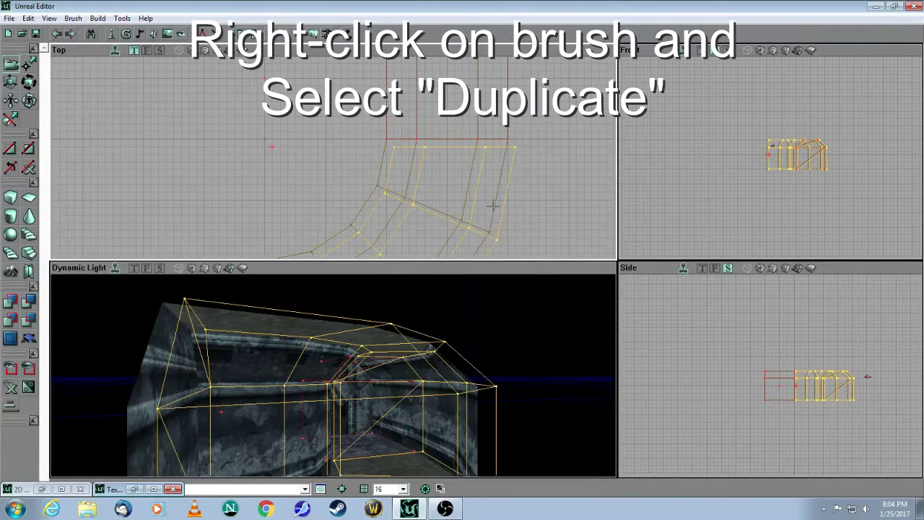
- Move the duplicated curve in the Top view to the far end of the straight section
scroll(332, 151, "down", 4)
mouse_move(477, 192)
left_mouse_down("ctrl")
mouse_move(491, 95)
mouse_move(463, 235)
left_mouse_up("ctrl")
scroll(477, 192, "up", 1)
scroll(470, 181, "up", 3)
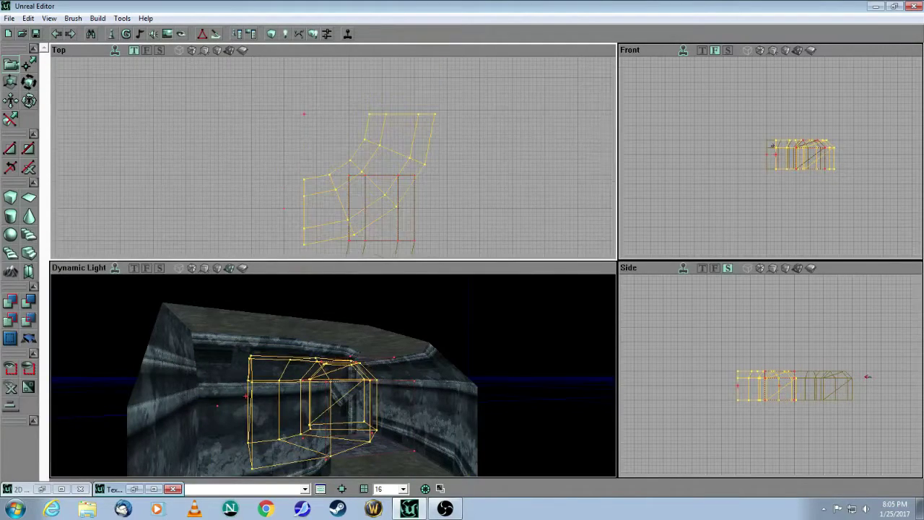
mouse_move(471, 182)
left_mouse_down("ctrl")
mouse_move(487, 124)
mouse_move(500, 123)
mouse_move(513, 149)
left_mouse_up("ctrl")
- Rotate the duplicated curve a quarter turn in the Top view so one of its ends faces the straight section
right_click_drag(433, 158, 491, 159, "ctrl")
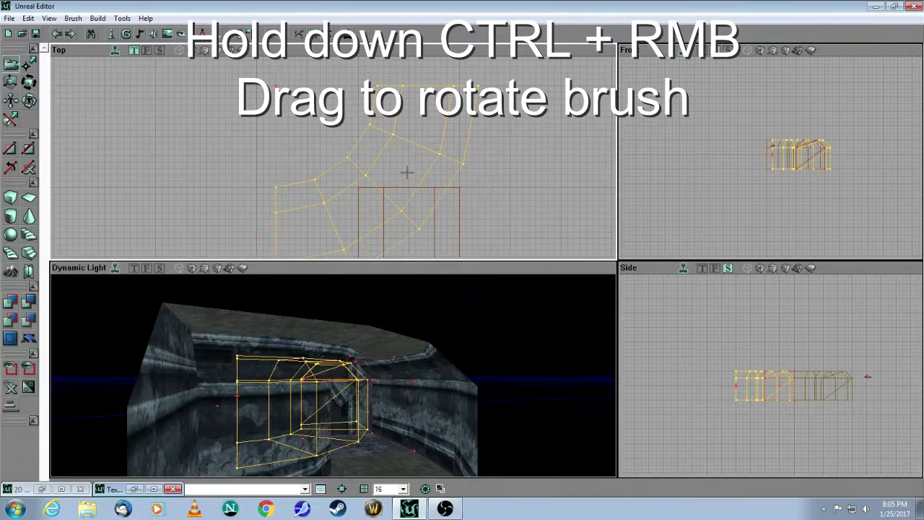
left_click(29, 82)
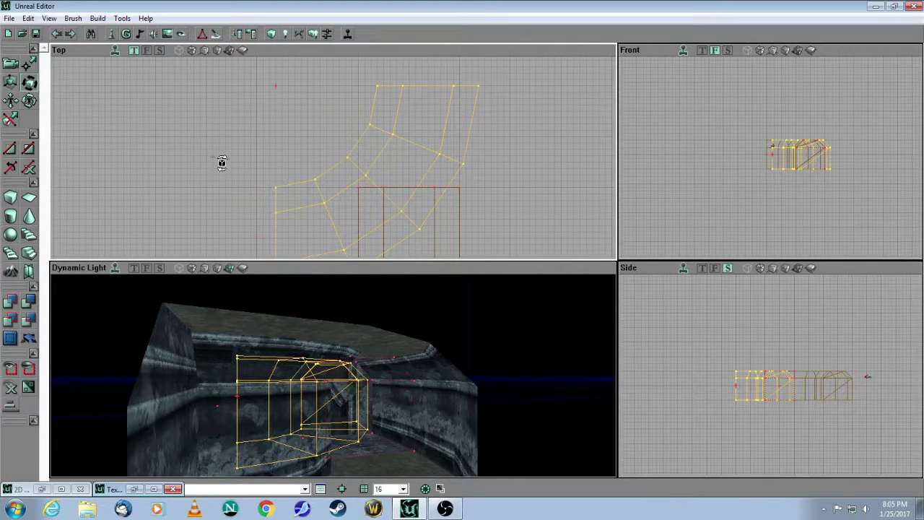
mouse_move(215, 157)
right_mouse_down("ctrl")
mouse_move(228, 157)
mouse_move(130, 158)
right_mouse_up("ctrl")
- Move the rotated curve so its end vertices meet the far end of the straight section
mouse_move(296, 163)
left_mouse_down()
mouse_move(325, 163)
mouse_move(201, 142)
left_mouse_up()
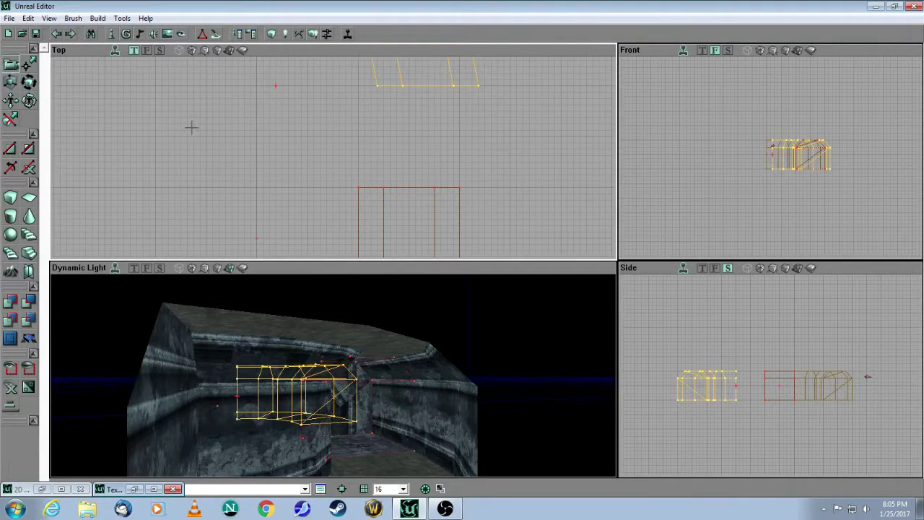
left_click_drag(191, 128, 348, 153)
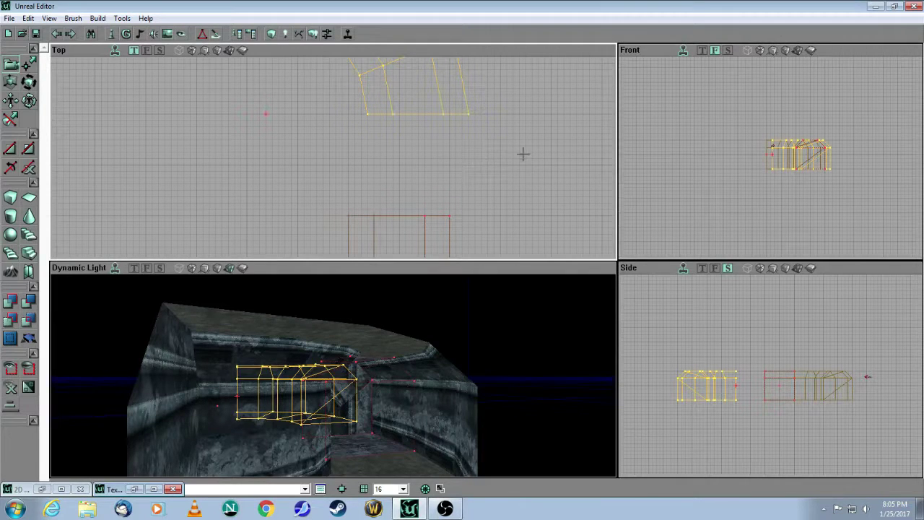
mouse_move(367, 114)
left_mouse_down("ctrl")
mouse_move(348, 145)
mouse_move(349, 209)
left_mouse_up("ctrl")
left_click_drag(247, 210, 246, 216, "ctrl")
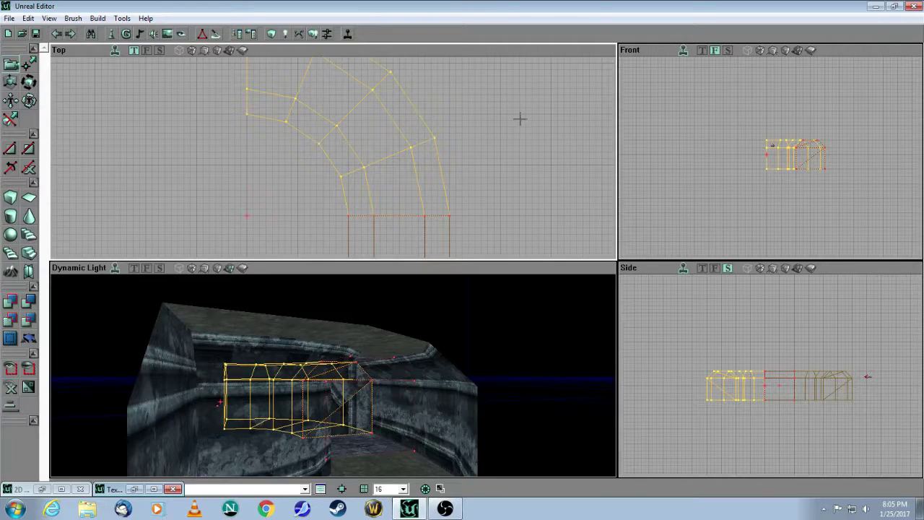
- Rebuild the map geometry with the second curve, deselect the brush and inspect the joined corridor
left_click_drag(705, 142, 697, 114)
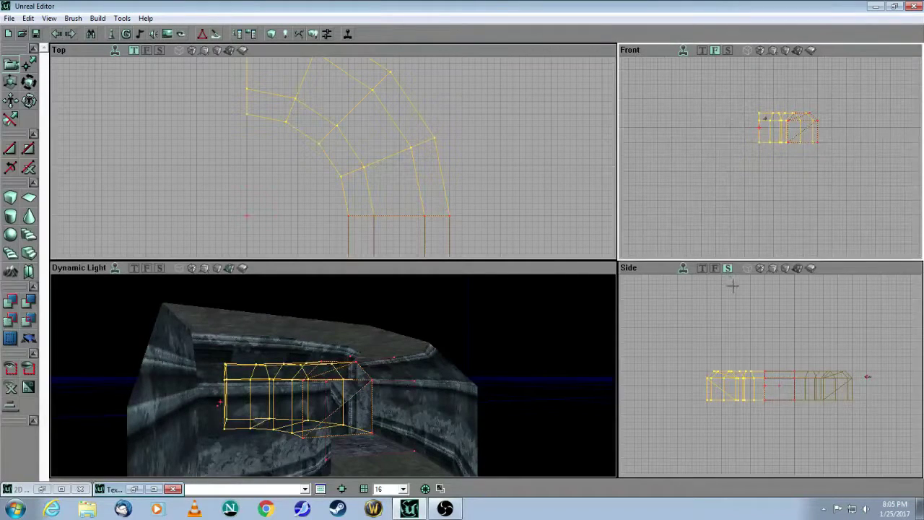
left_click_drag(733, 286, 737, 321)
mouse_move(473, 387)
left_mouse_down()
mouse_move(396, 343)
mouse_move(246, 289)
mouse_move(244, 309)
mouse_move(244, 301)
left_mouse_up()
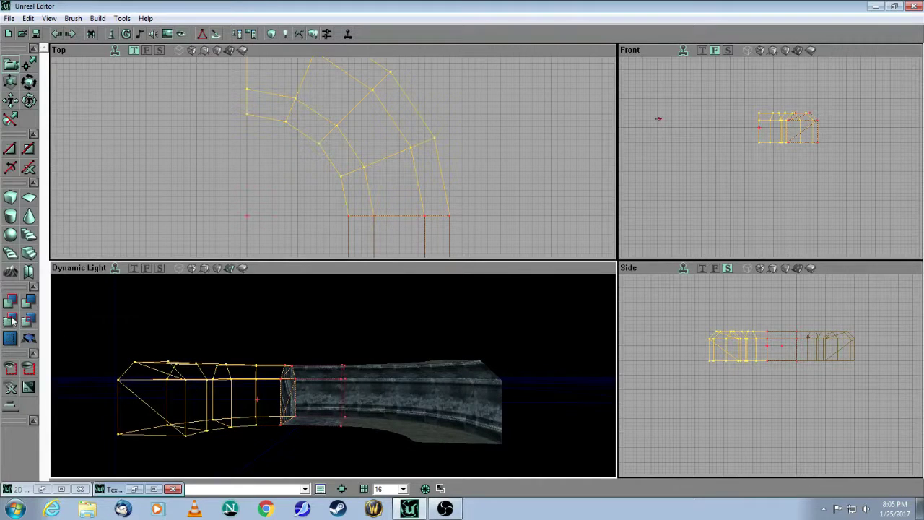
left_click(271, 34)
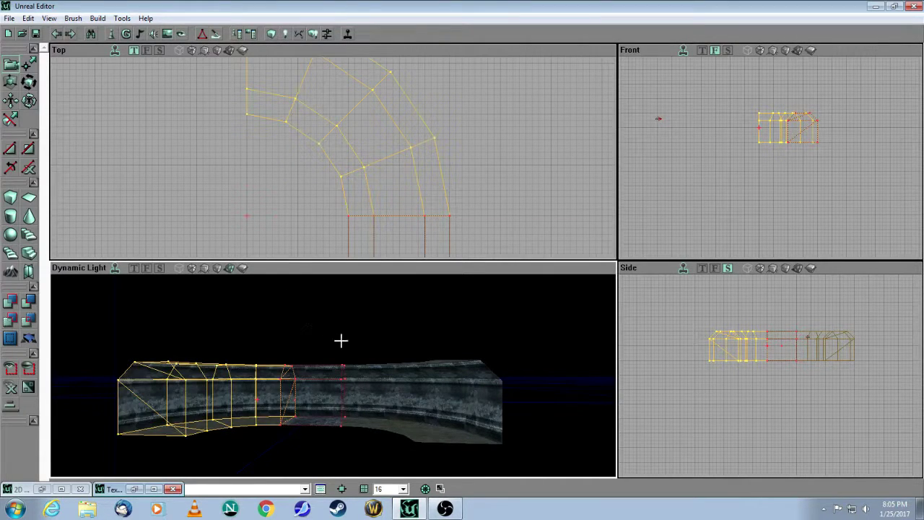
mouse_move(412, 345)
left_mouse_down()
mouse_move(412, 296)
mouse_move(350, 329)
mouse_move(350, 338)
mouse_move(339, 322)
mouse_move(383, 322)
mouse_move(383, 339)
mouse_move(394, 285)
mouse_move(361, 278)
left_mouse_up()
left_click(284, 191)
left_click_drag(360, 376, 325, 296)
left_click_drag(332, 375, 267, 433)
mouse_move(364, 352)
left_mouse_down()
mouse_move(335, 281)
mouse_move(368, 304)
mouse_move(364, 352)
left_mouse_up()
left_click_drag(277, 215, 283, 193)
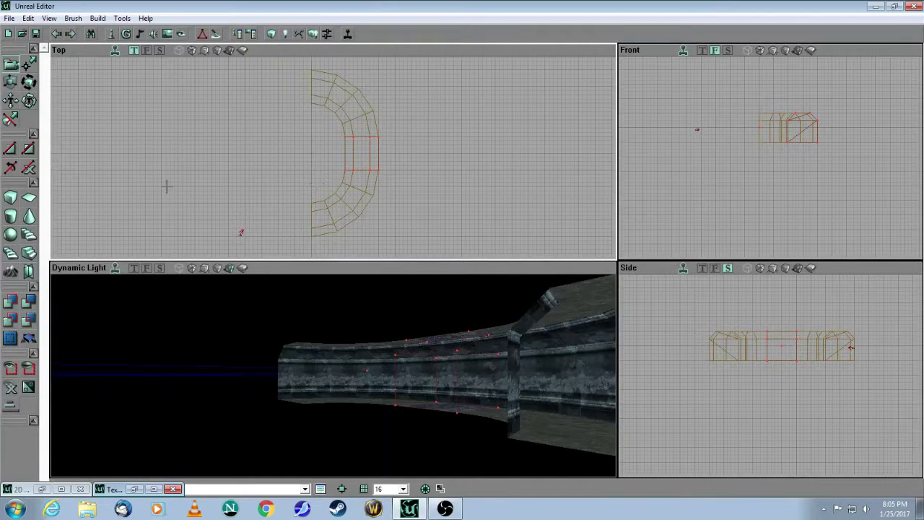
- Build a cube builder brush with width 1280 and breadth 1280, keeping the height at 256
right_click(9, 198)
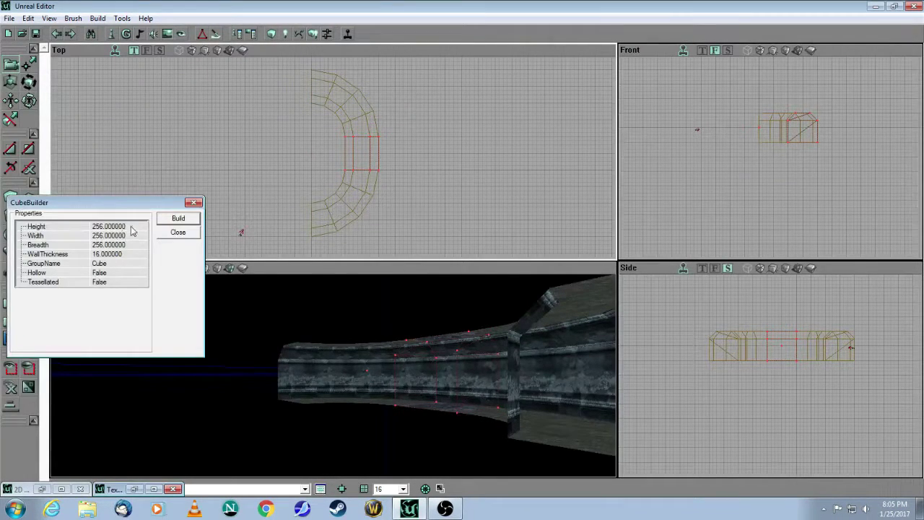
left_click(108, 235)
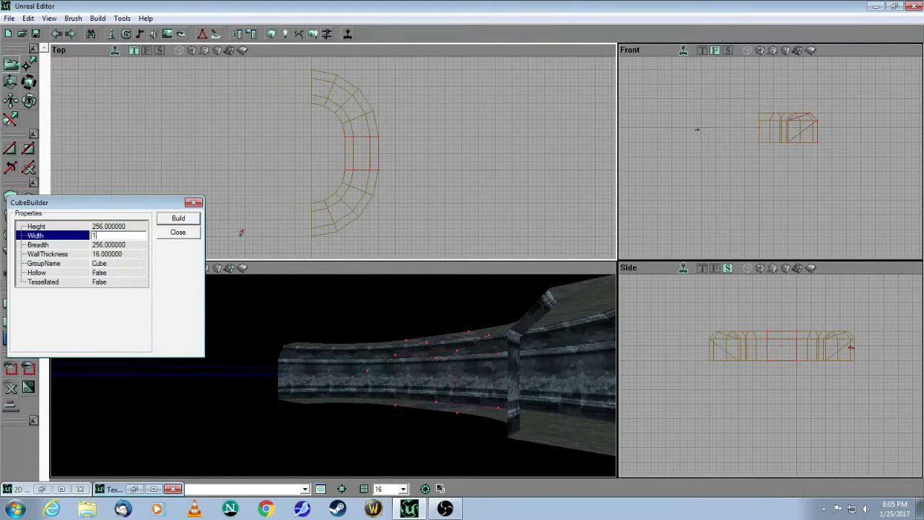
left_click(111, 246)
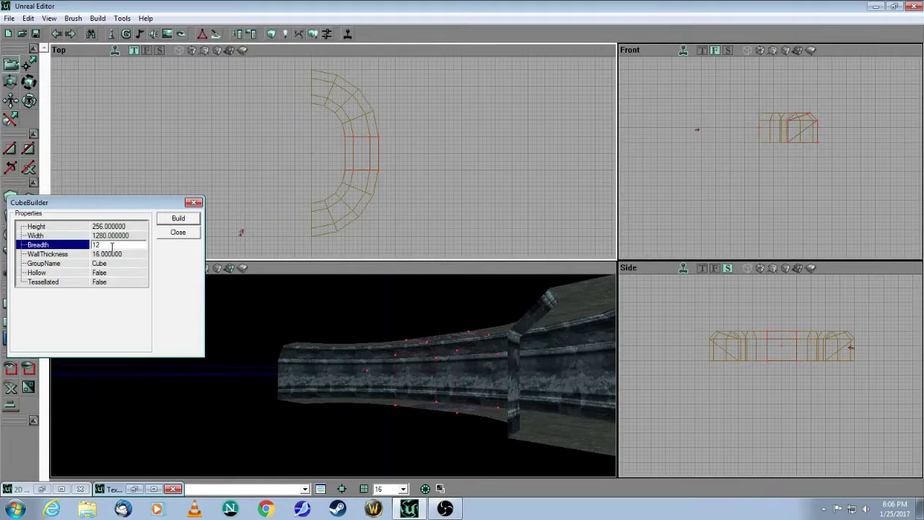
left_click(173, 219)
left_click(178, 231)
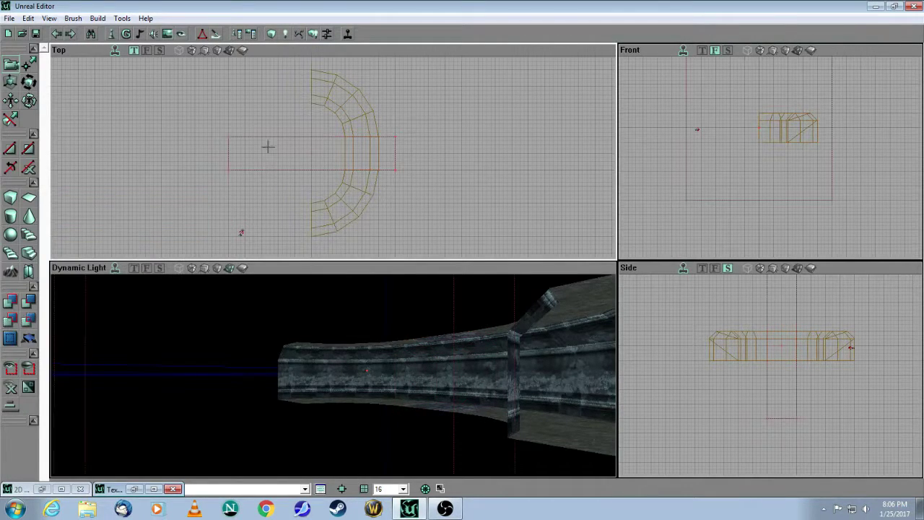
- Reset the rotation of the red builder brush
left_click(264, 170)
left_click_drag(263, 171, 248, 200)
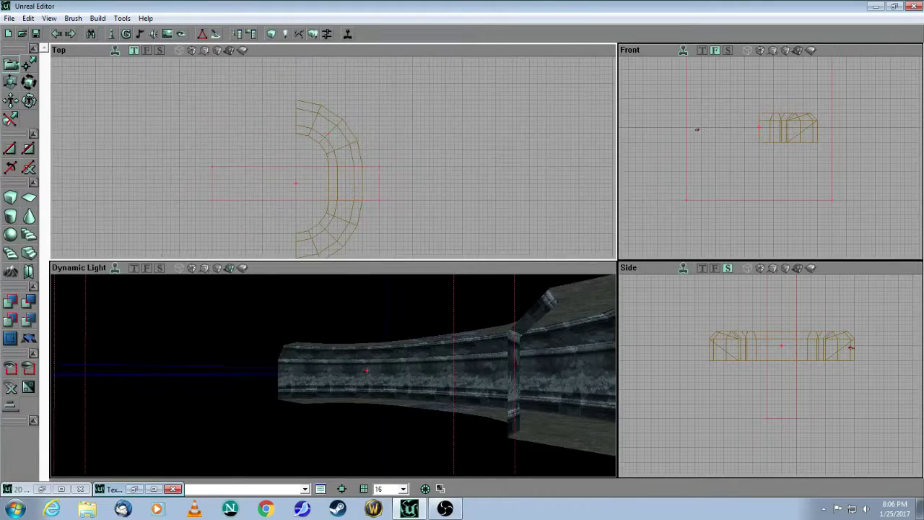
left_click_drag(308, 338, 315, 427)
mouse_move(387, 132)
left_mouse_down()
mouse_move(387, 98)
mouse_move(577, 108)
mouse_move(417, 129)
mouse_move(352, 60)
mouse_move(325, 91)
mouse_move(387, 93)
mouse_move(387, 83)
left_mouse_up()
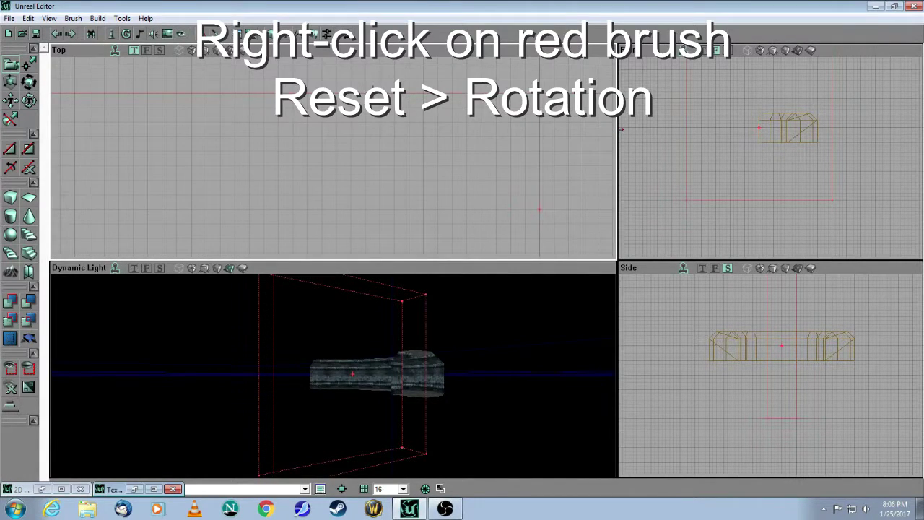
right_click(374, 94)
mouse_move(426, 126)
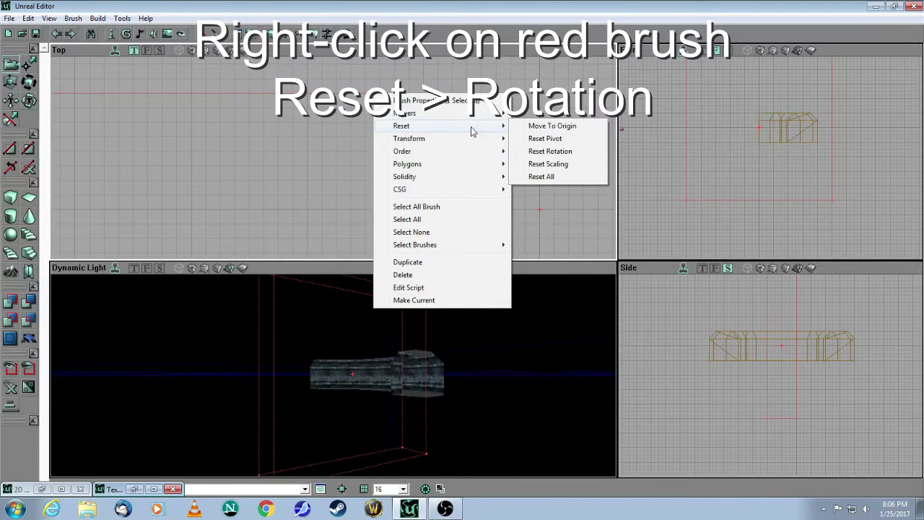
left_click(549, 151)
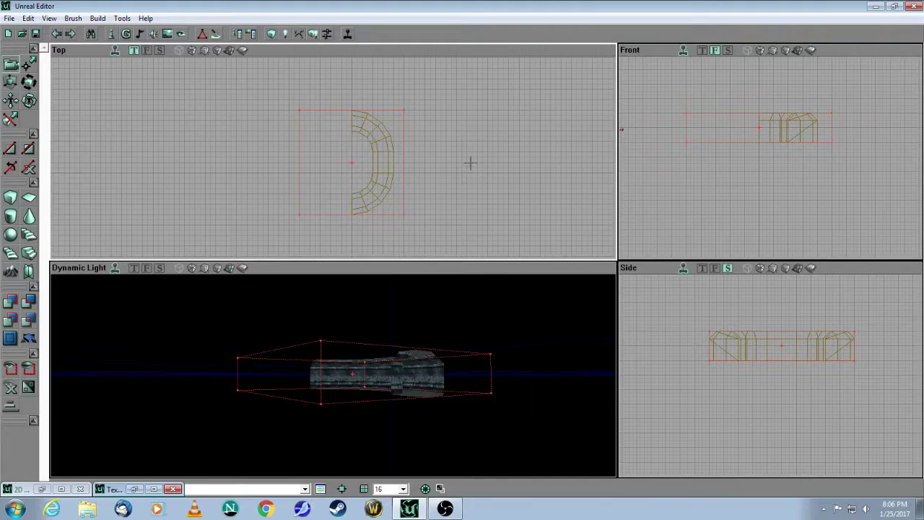
- Move the cube brush flush against the open ends of both curves and subtract it to carve a room
mouse_move(486, 165)
left_mouse_down("ctrl")
mouse_move(435, 166)
mouse_move(476, 194)
left_mouse_up("ctrl")
scroll(486, 164, "up", 3)
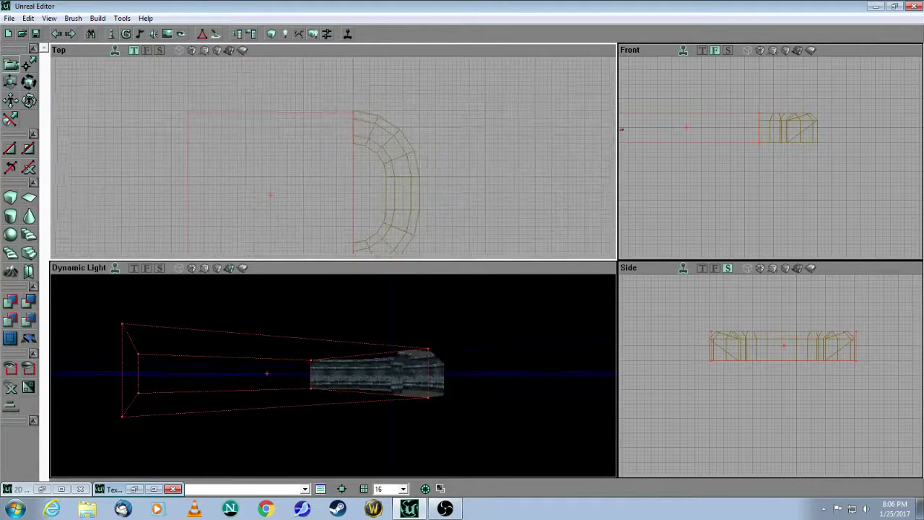
scroll(334, 153, "up", 5)
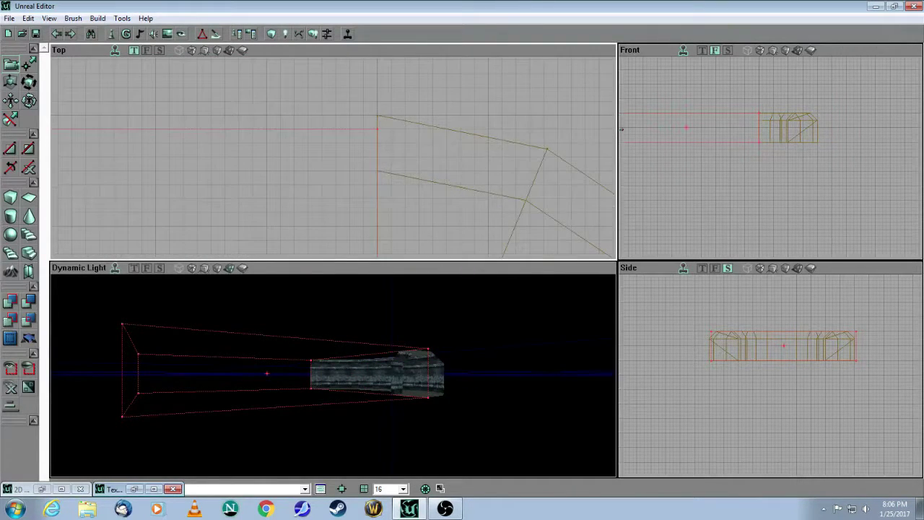
scroll(736, 167, "up", 3)
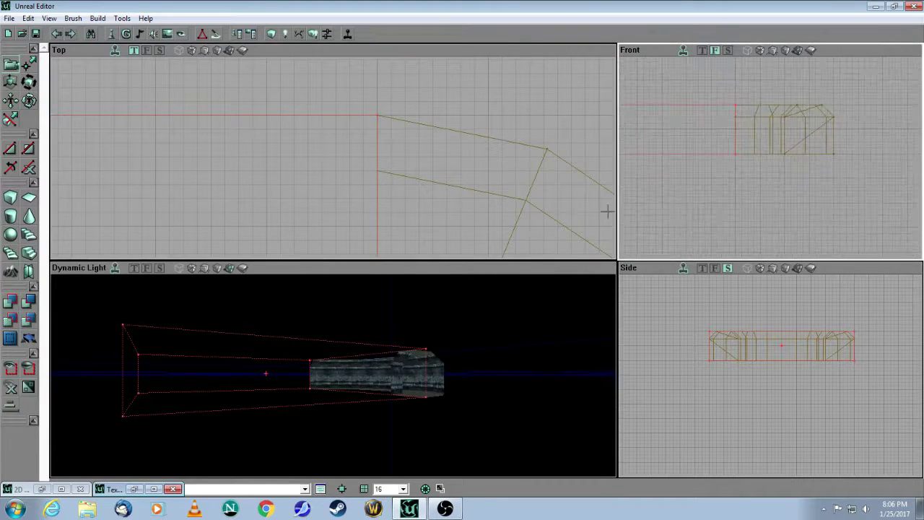
scroll(473, 322, "up", 2)
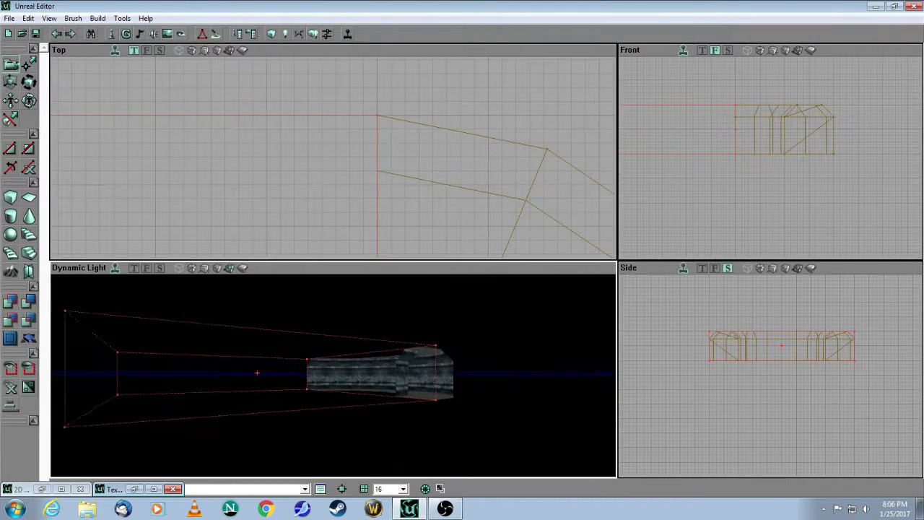
left_click(29, 303)
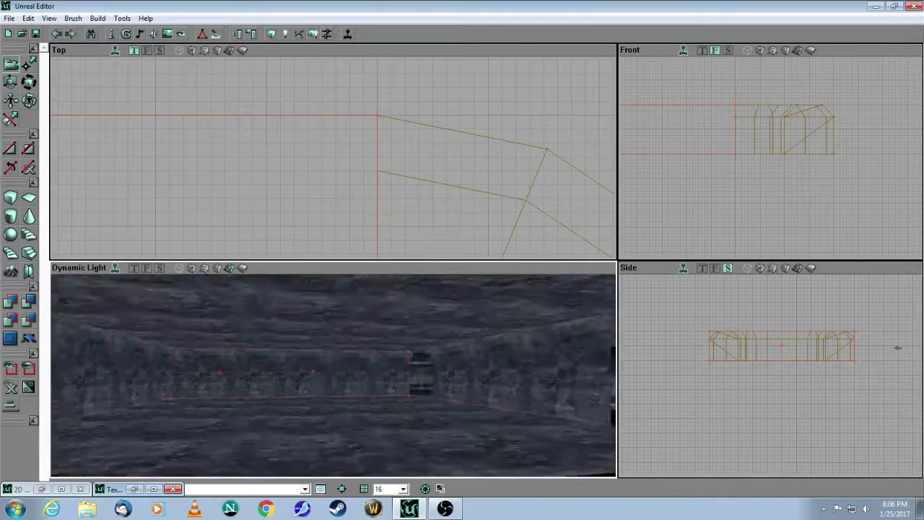